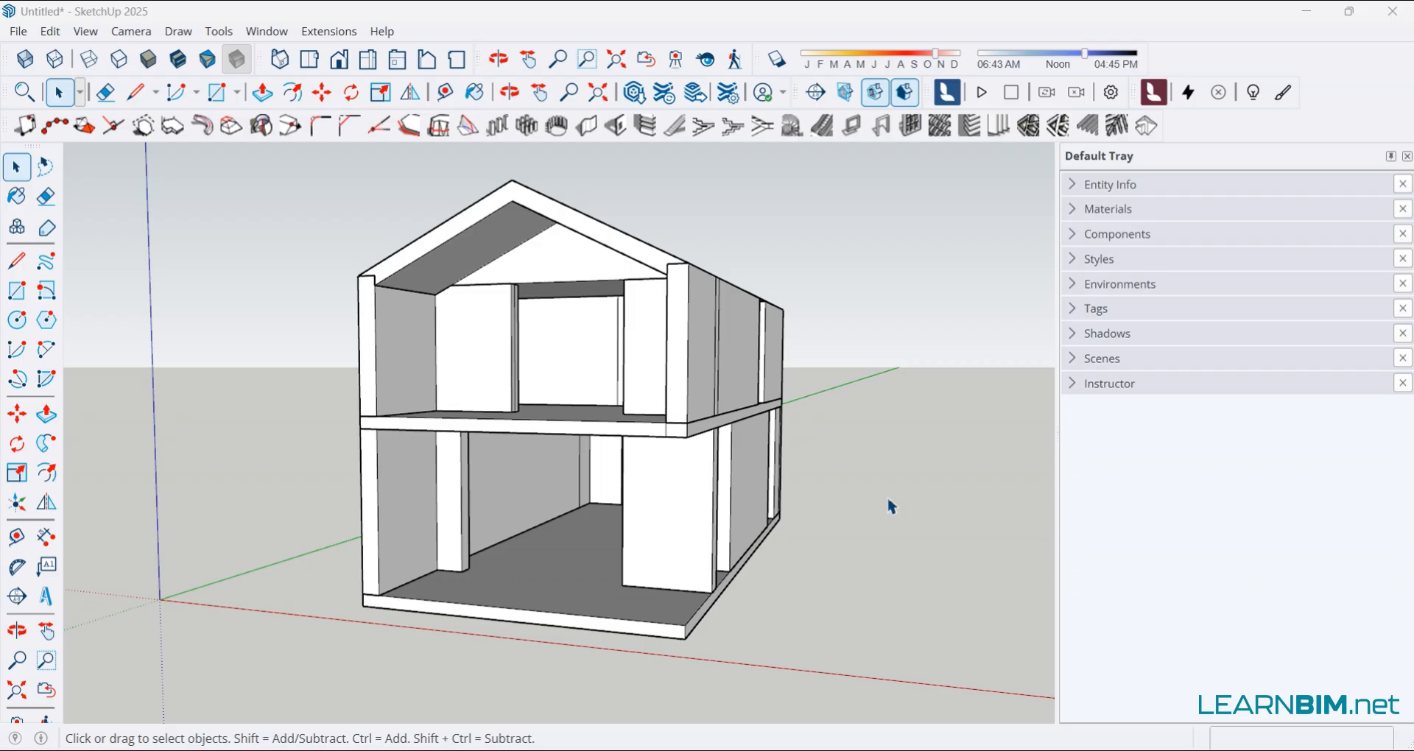
Look through the material library's categories, starting from the solid colors
click(475, 94)
click(475, 94)
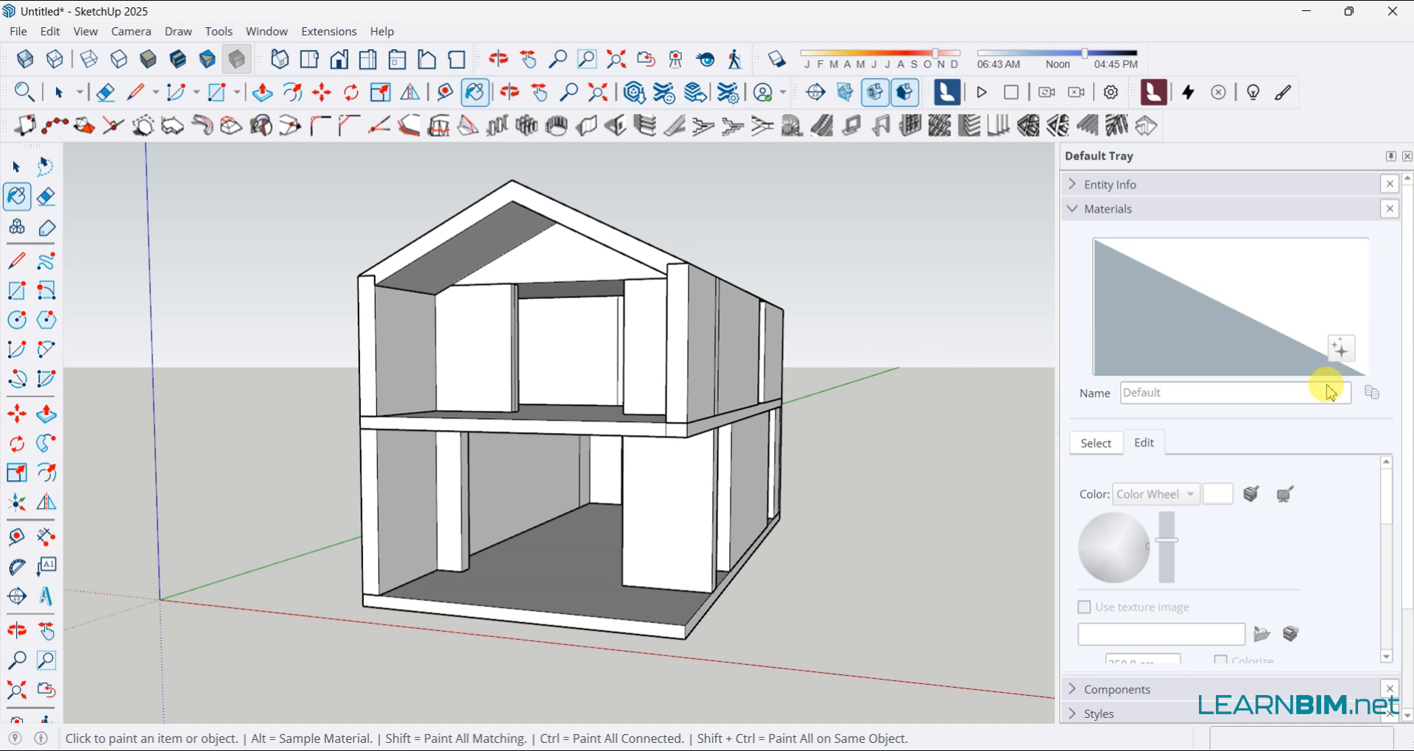
click(1099, 445)
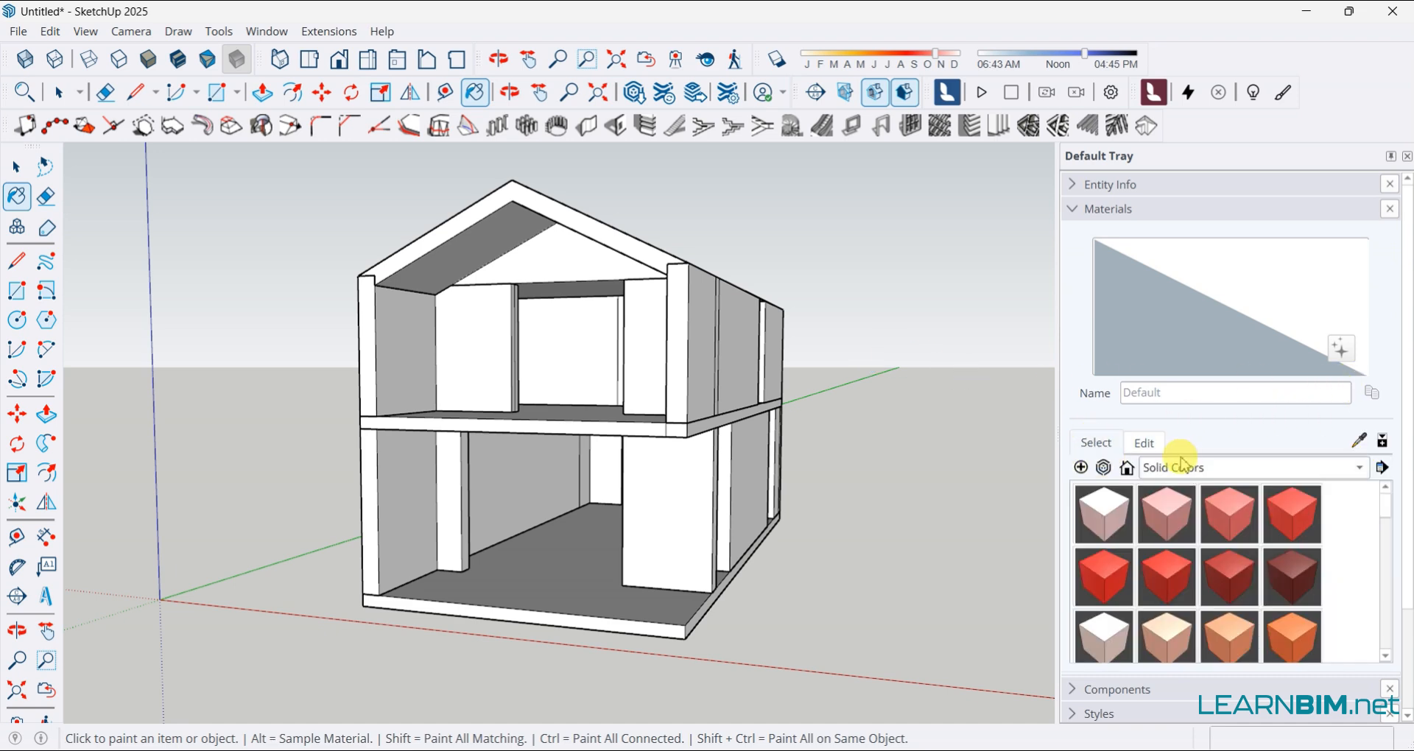
click(1204, 472)
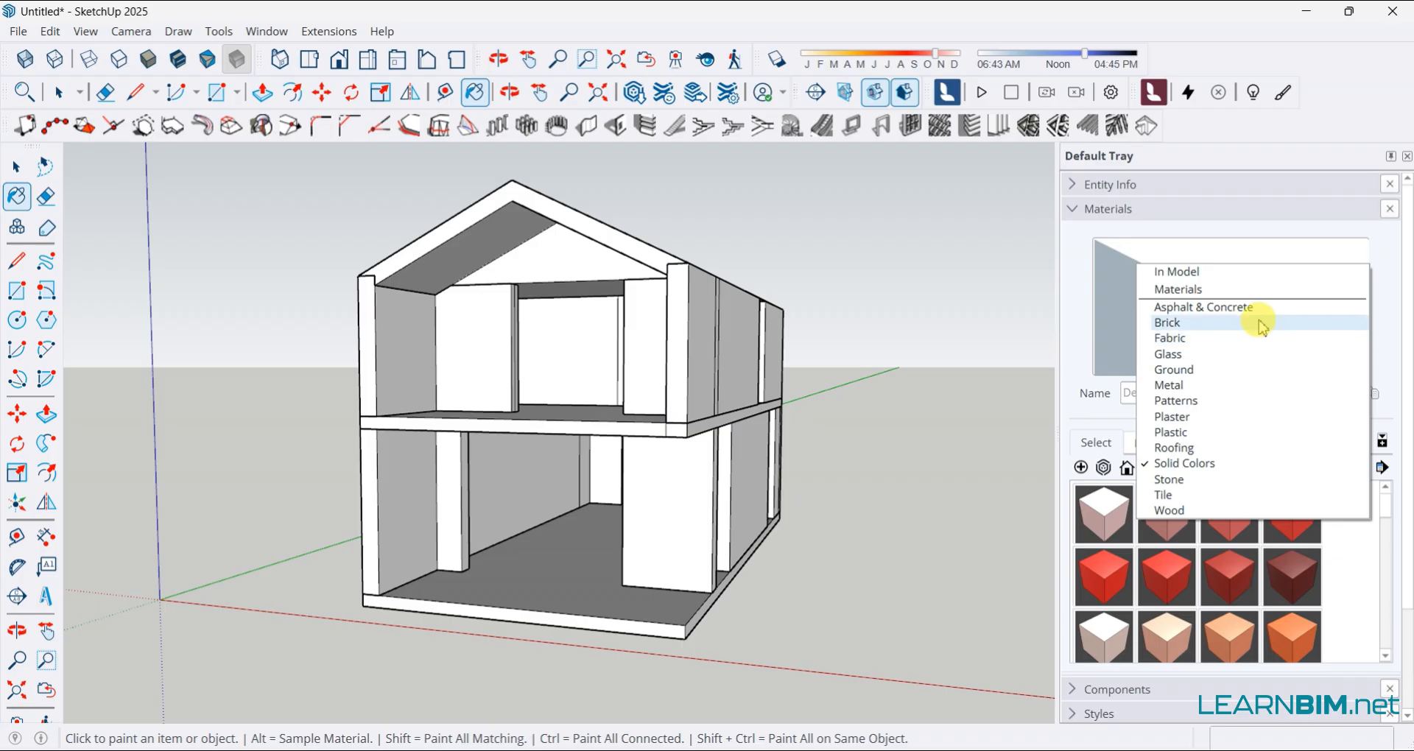
click(22, 166)
Open the ground-floor slab for editing and draw a rectangle about 495 × 198 cm on its front porch area
mouse_move(771, 512)
middle_down()
mouse_move(701, 528)
mouse_move(719, 537)
middle_up()
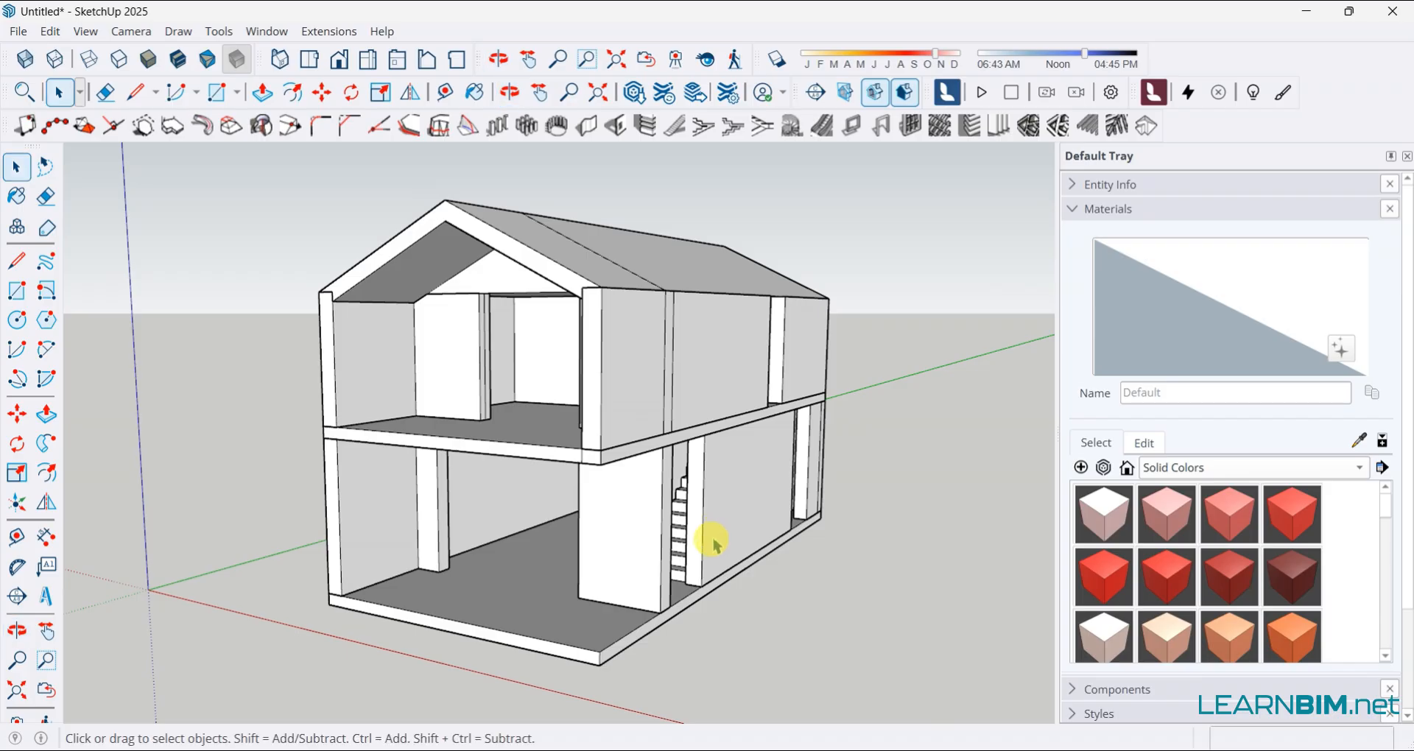
scroll(457, 618, up, 5)
middle_drag(456, 622, 832, 685)
click(553, 603)
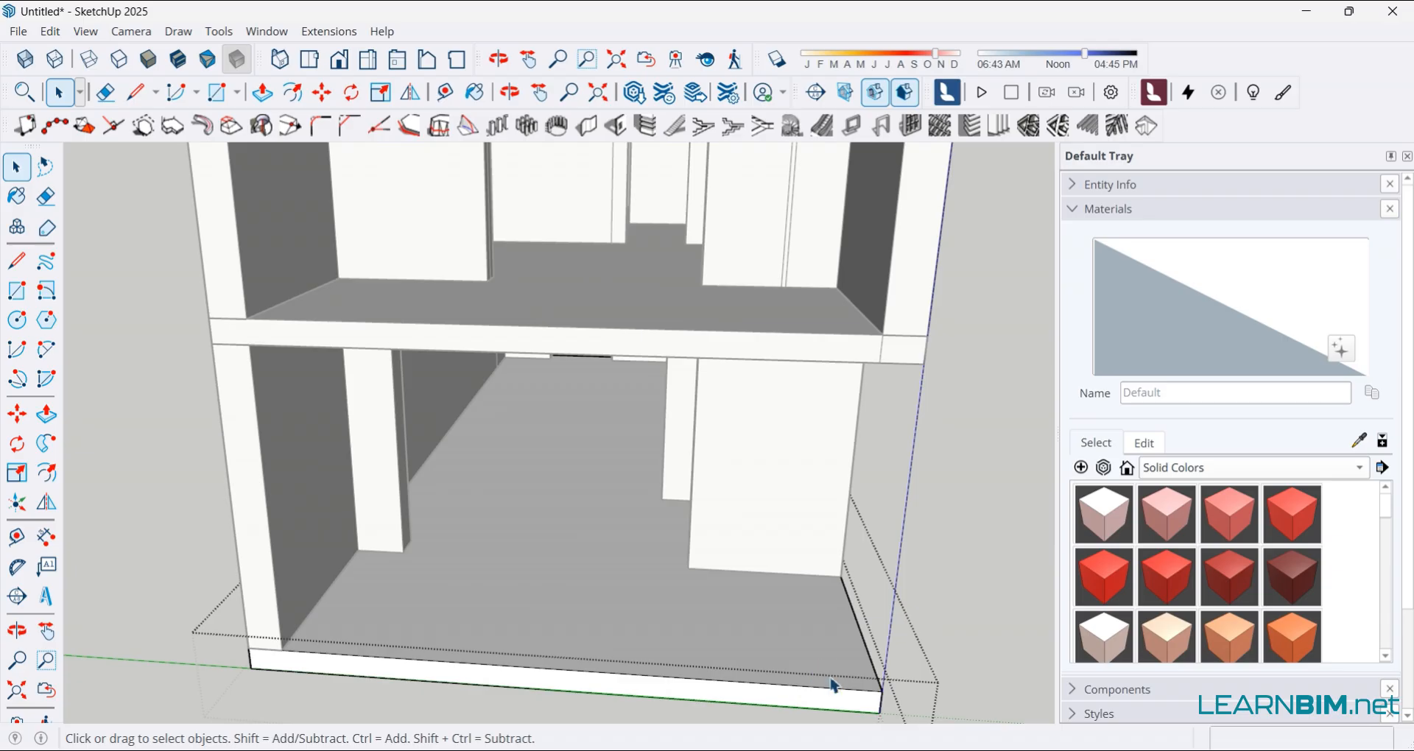
click(216, 92)
click(359, 548)
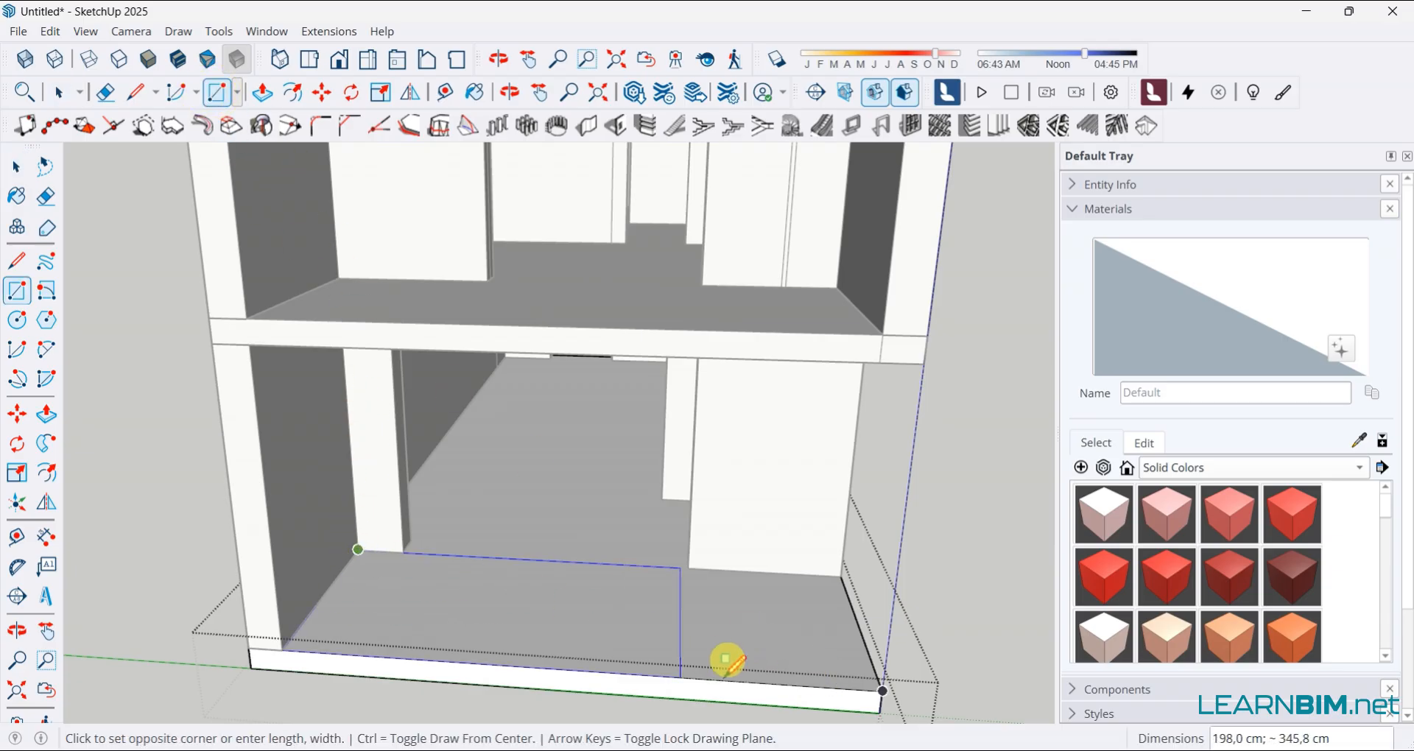
click(880, 682)
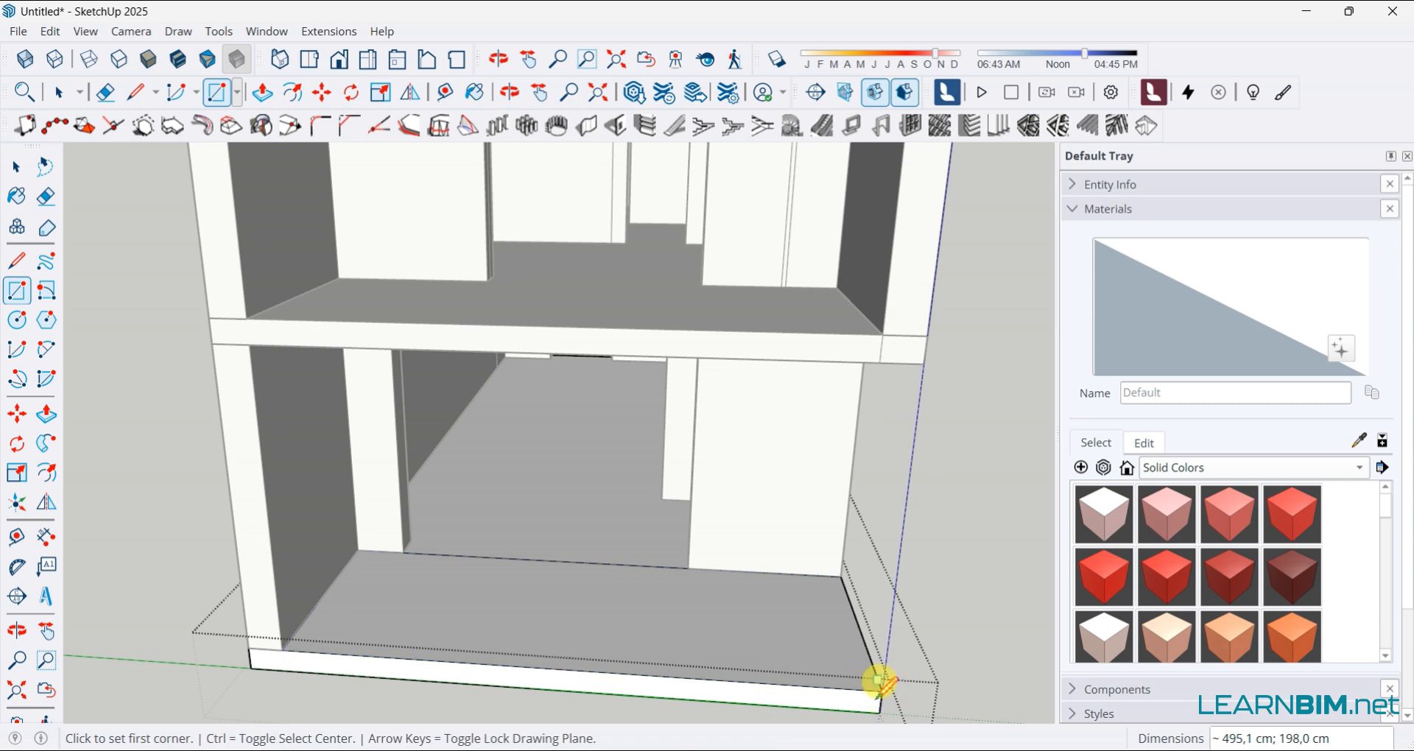
click(17, 167)
Paint the front porch floor with Asphalt_02_1K from the Asphalt & Concrete materials
click(1167, 532)
click(1181, 475)
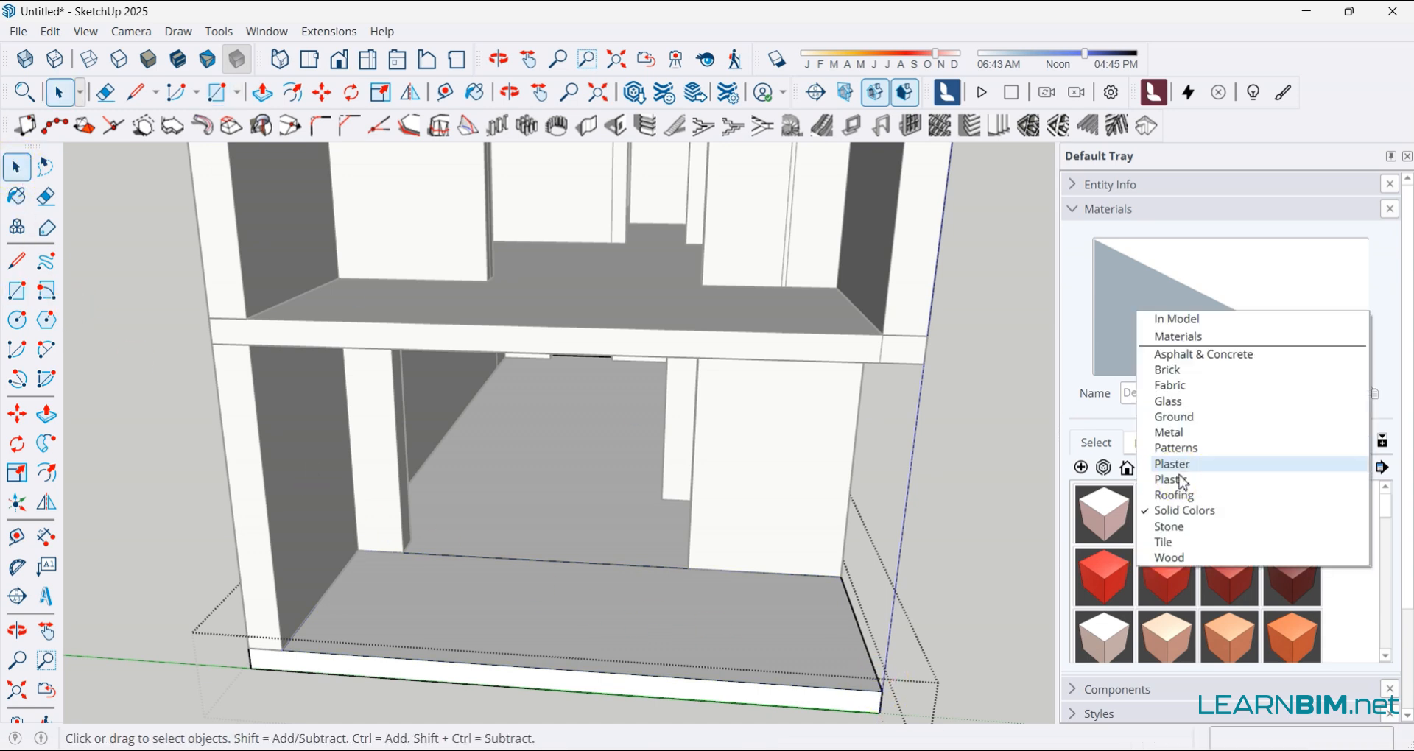
click(1208, 355)
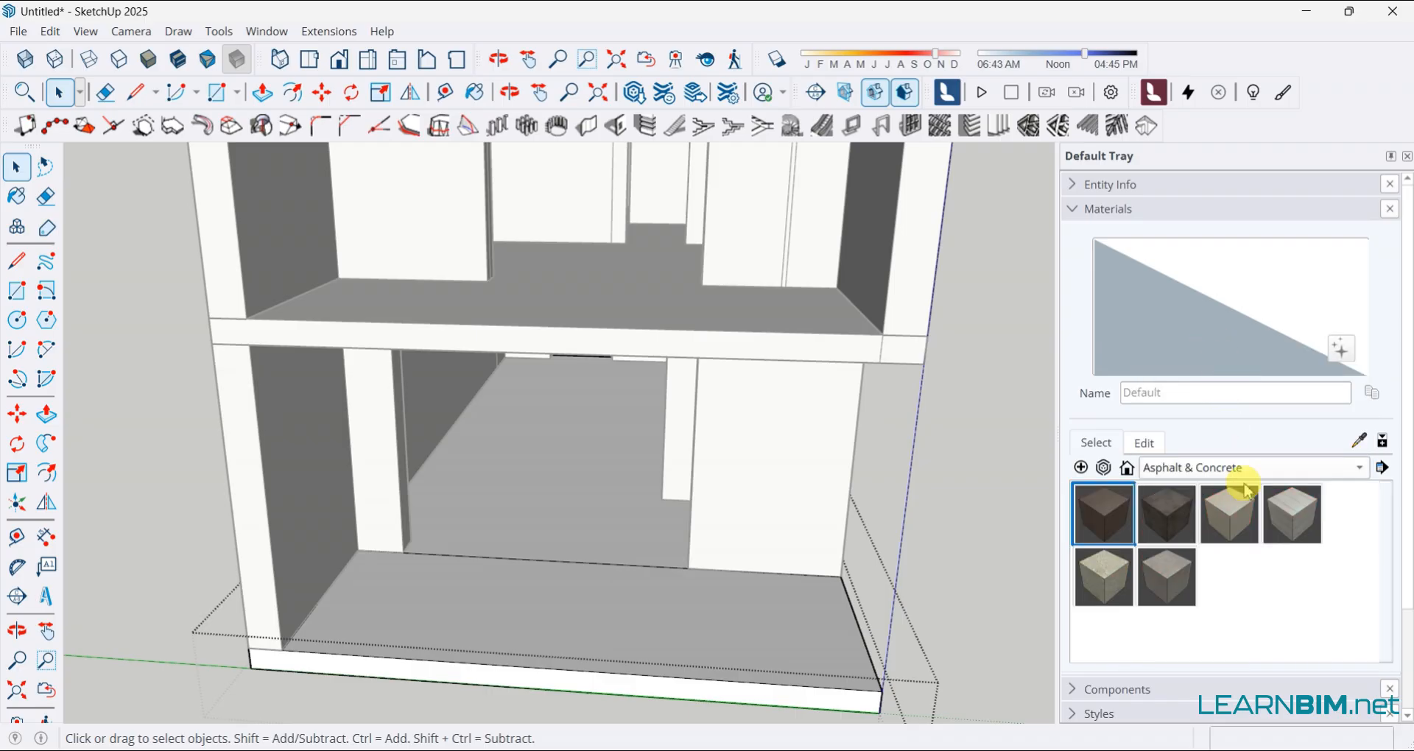
click(1279, 508)
click(1175, 508)
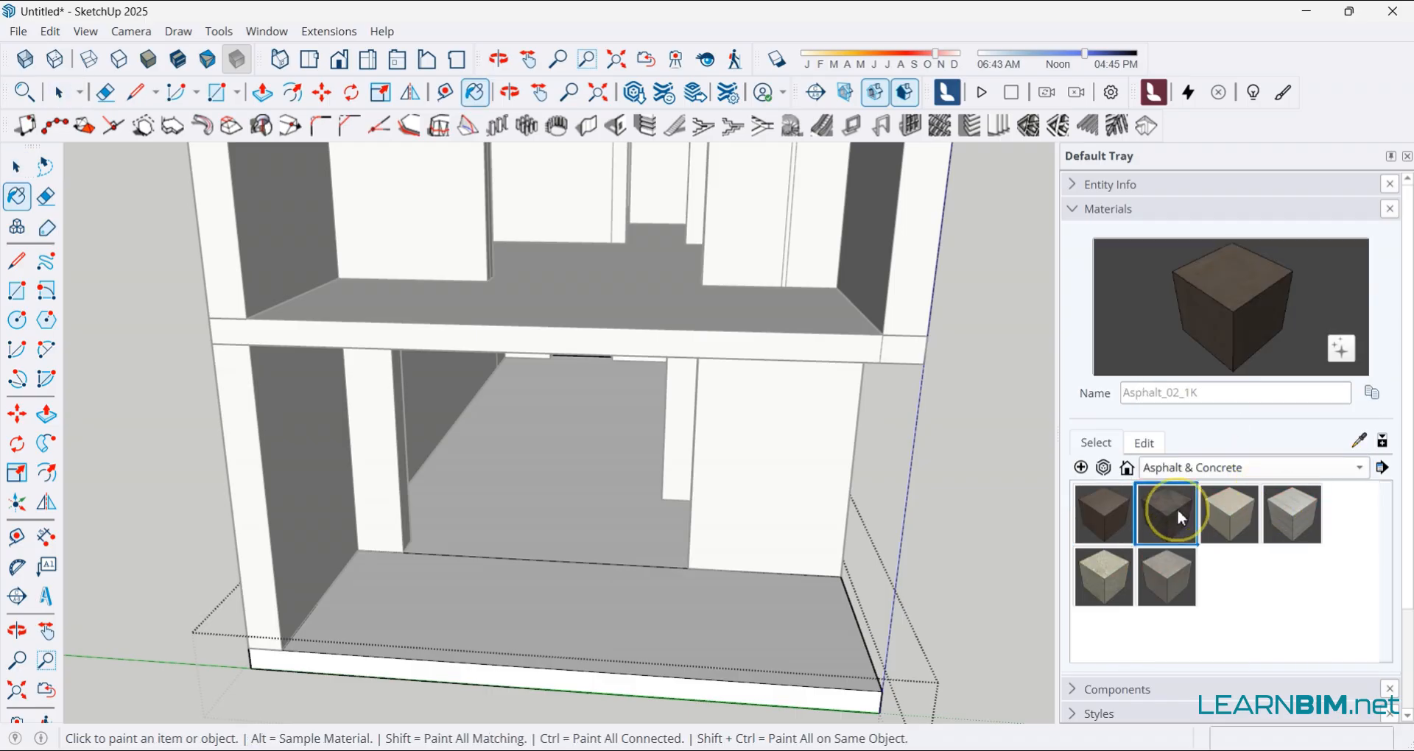
click(761, 589)
Paint the interior ground floor with Wood_Veneer_15_1K from the Wood materials and slightly lighten the material's color
mouse_move(761, 593)
middle_down()
mouse_move(689, 582)
mouse_move(640, 537)
mouse_move(780, 582)
mouse_move(557, 431)
middle_up()
scroll(863, 572, down, 1)
scroll(295, 263, up, 2)
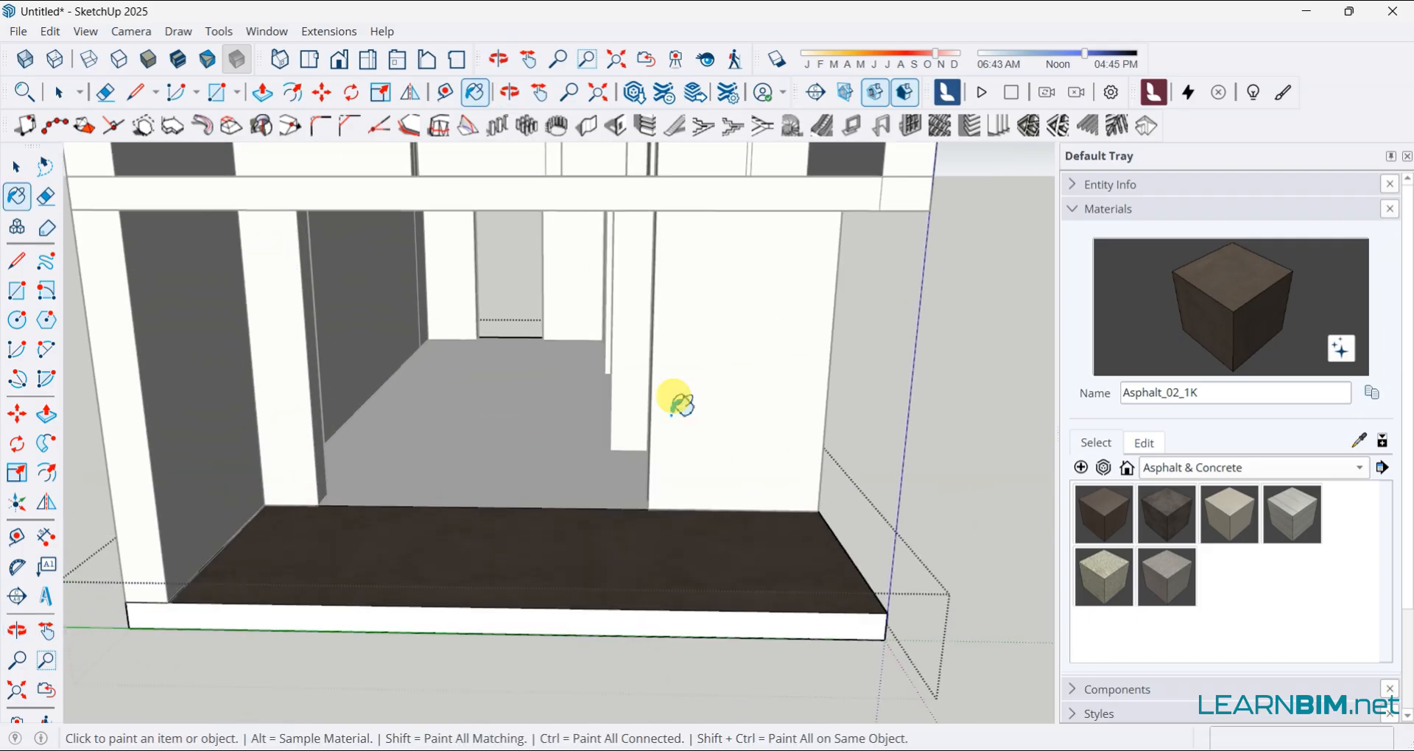
click(1156, 471)
click(1174, 662)
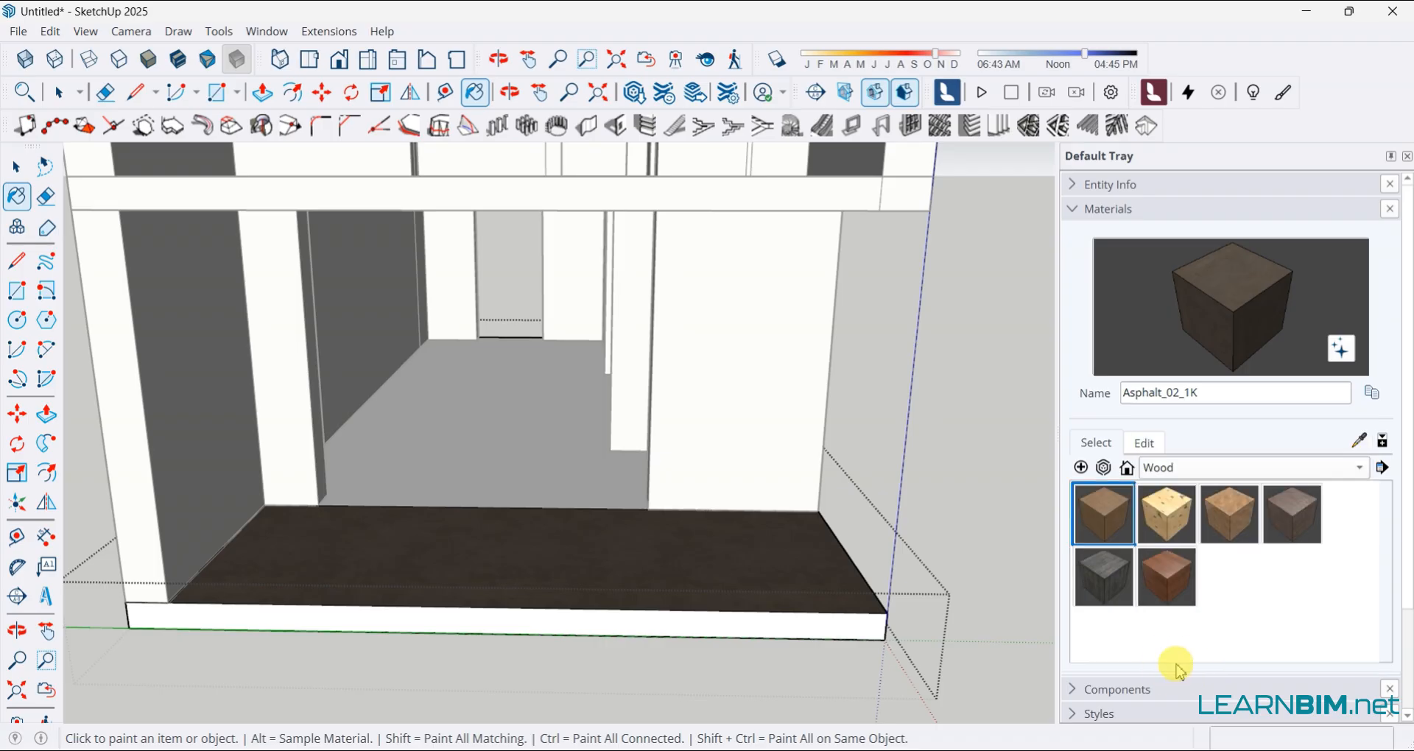
click(1170, 598)
click(545, 446)
mouse_move(545, 446)
middle_down()
mouse_move(634, 524)
mouse_move(537, 499)
mouse_move(551, 496)
middle_up()
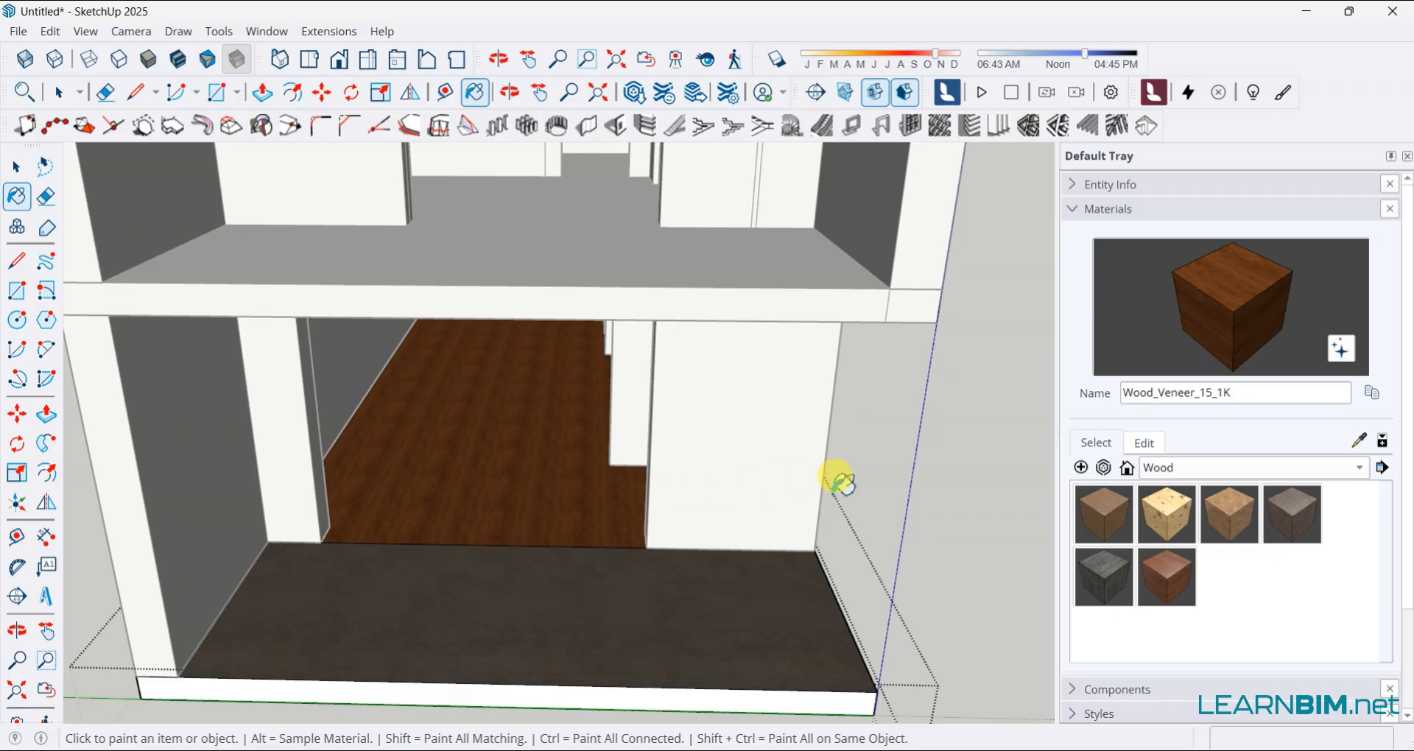
click(1143, 445)
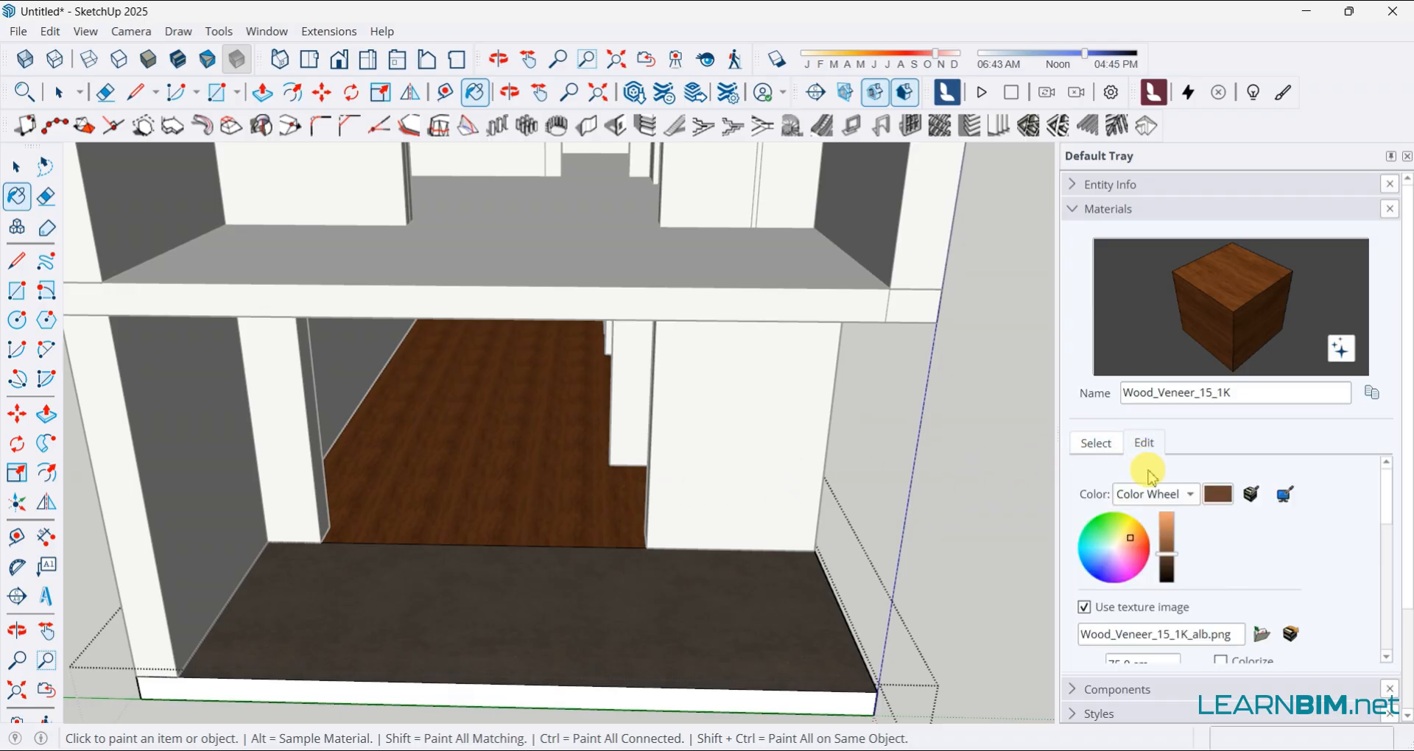
mouse_move(1165, 560)
mouse_down()
mouse_move(1166, 586)
mouse_move(1165, 556)
mouse_up()
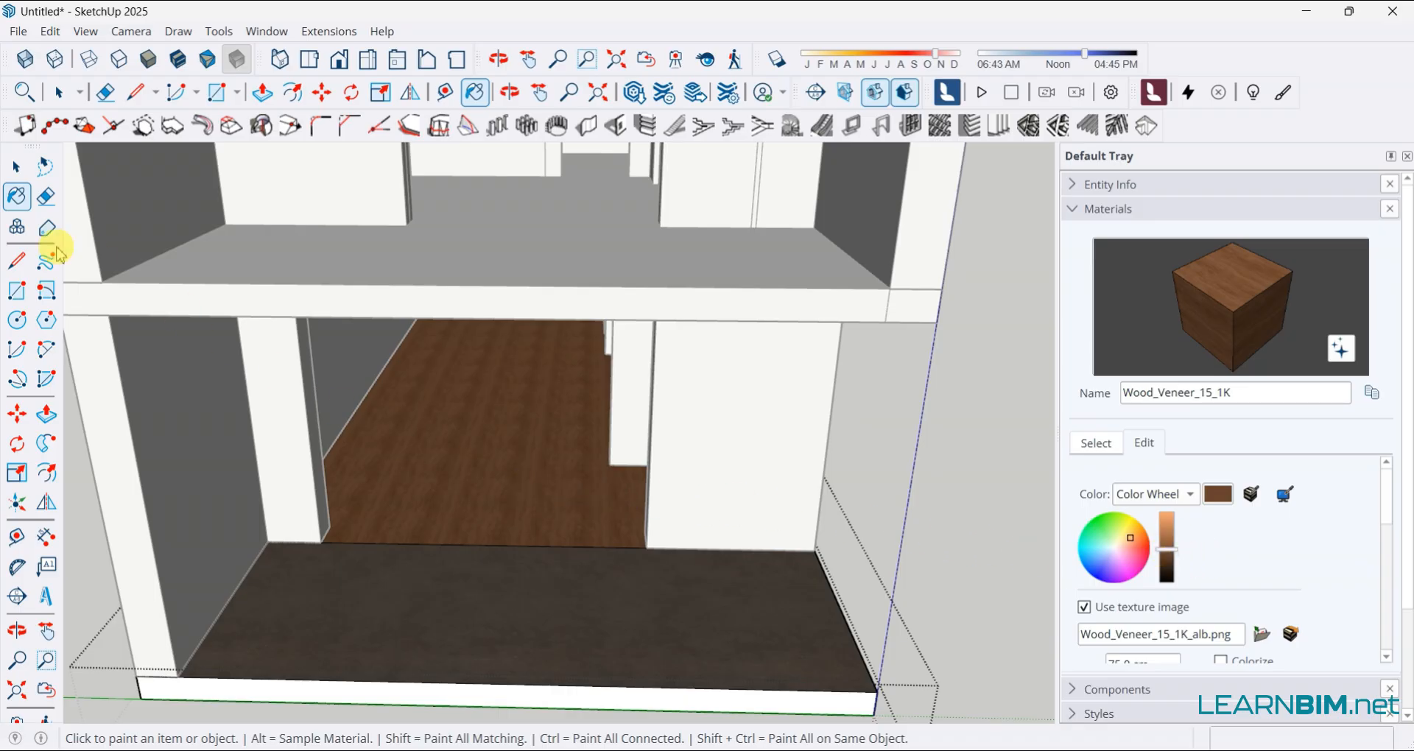
Reposition the interior floor's wood texture, rotating it about 90 degrees so the grain runs across the room
click(16, 167)
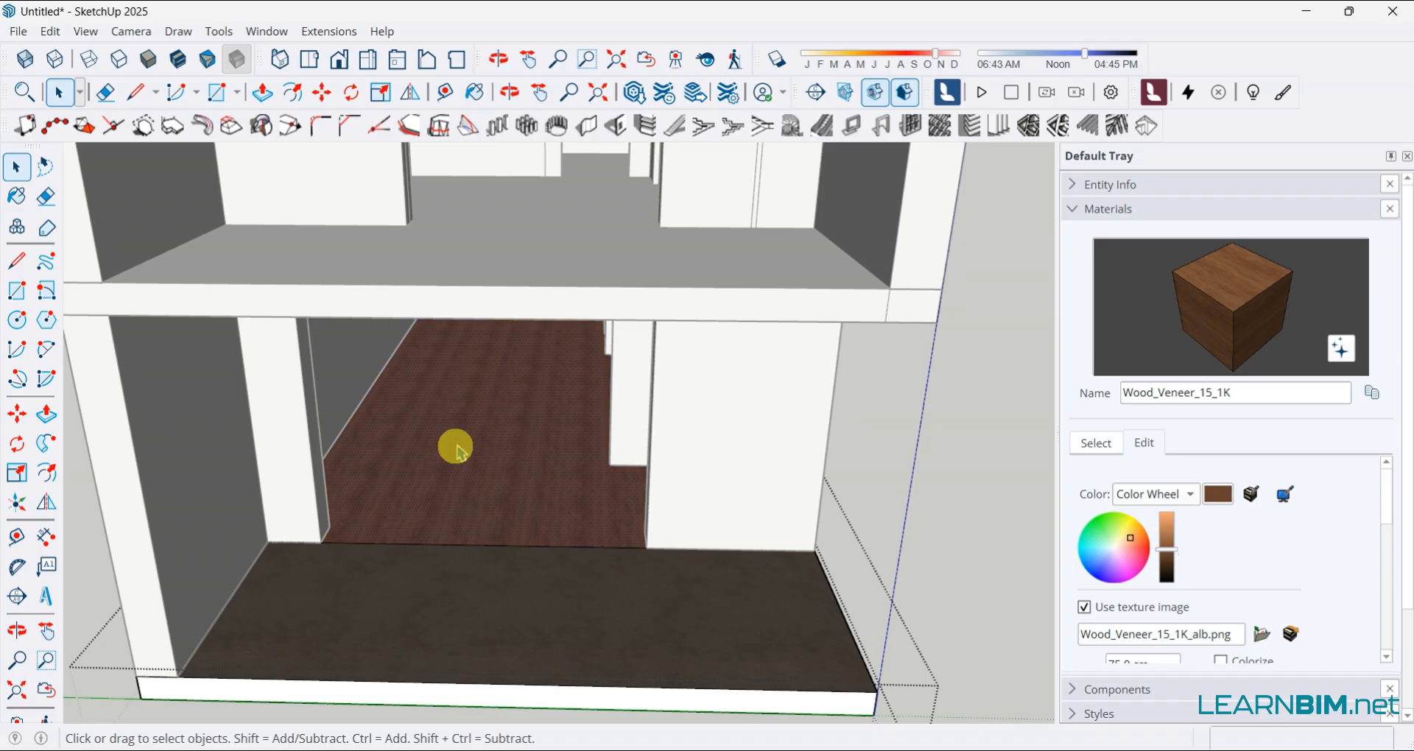
right_click(456, 451)
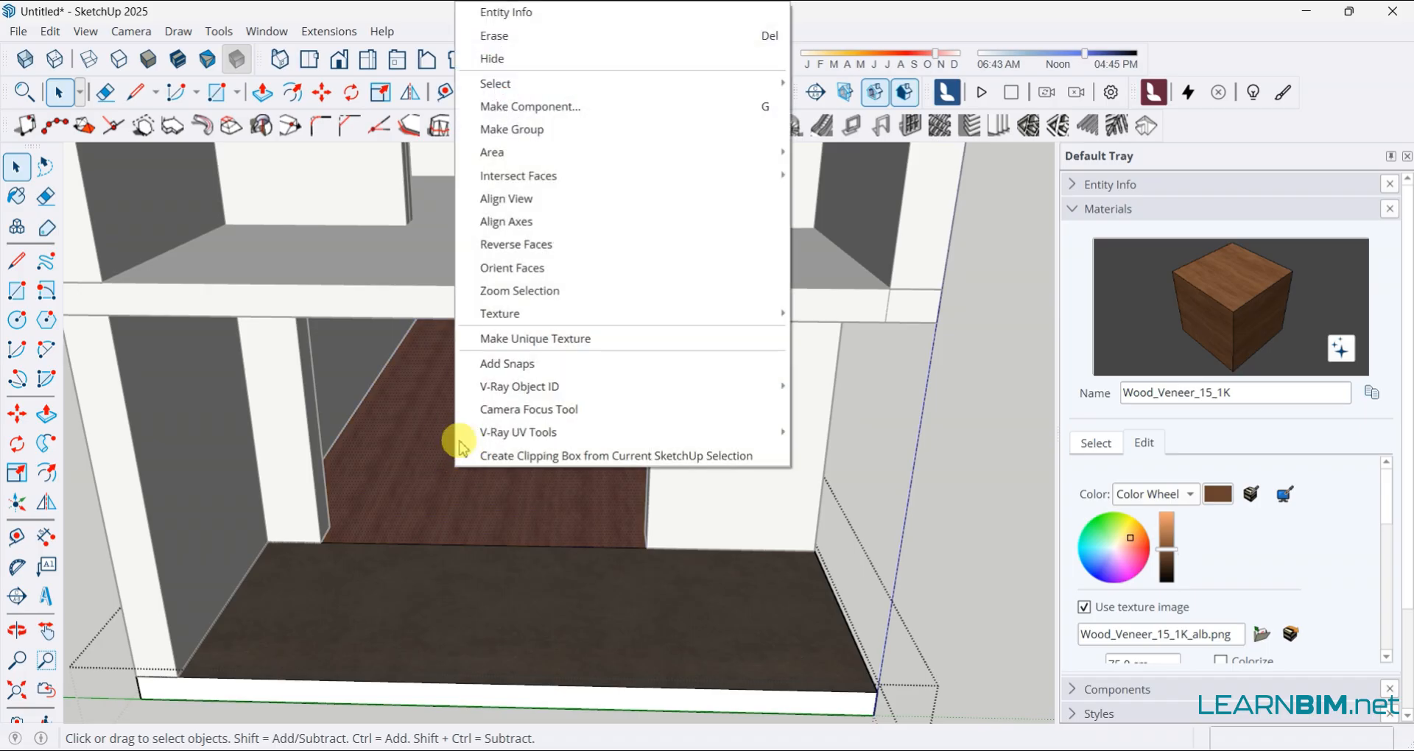
mouse_move(682, 312)
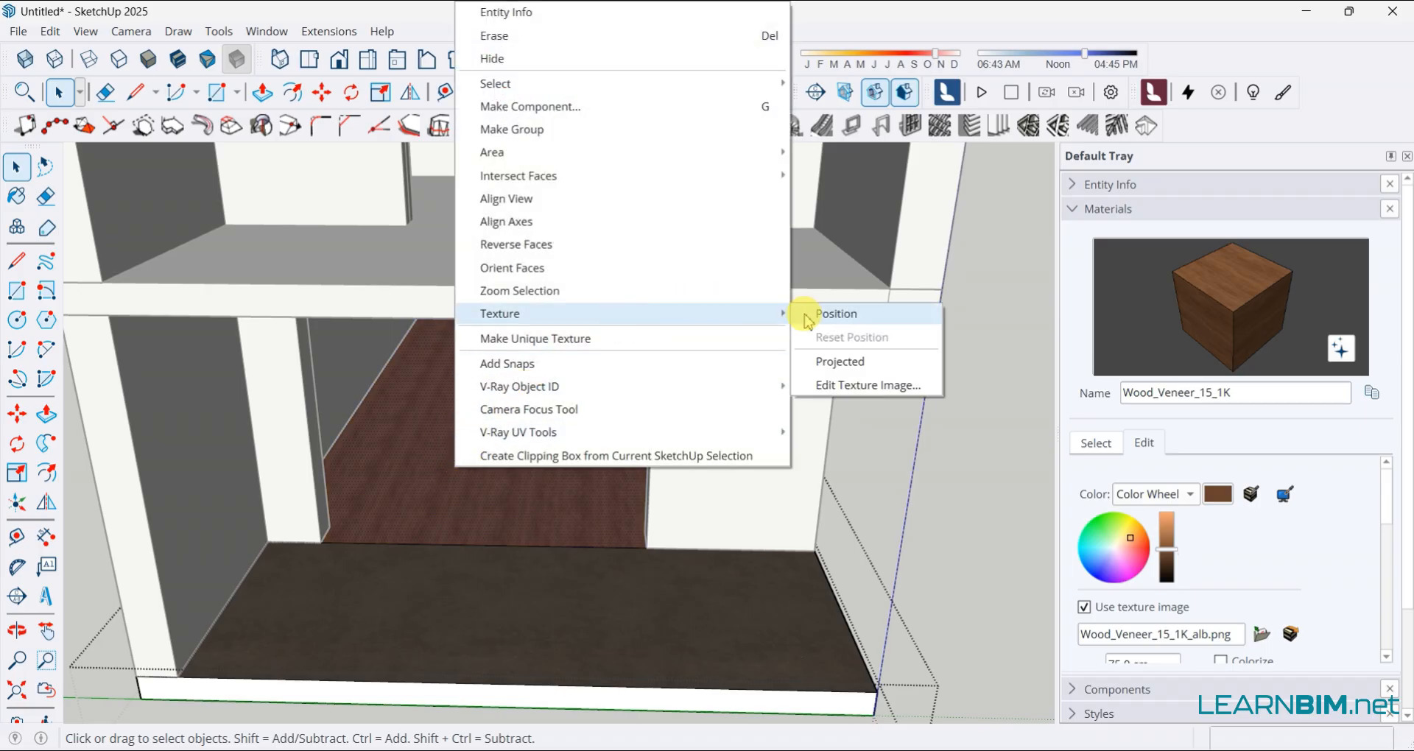
click(810, 317)
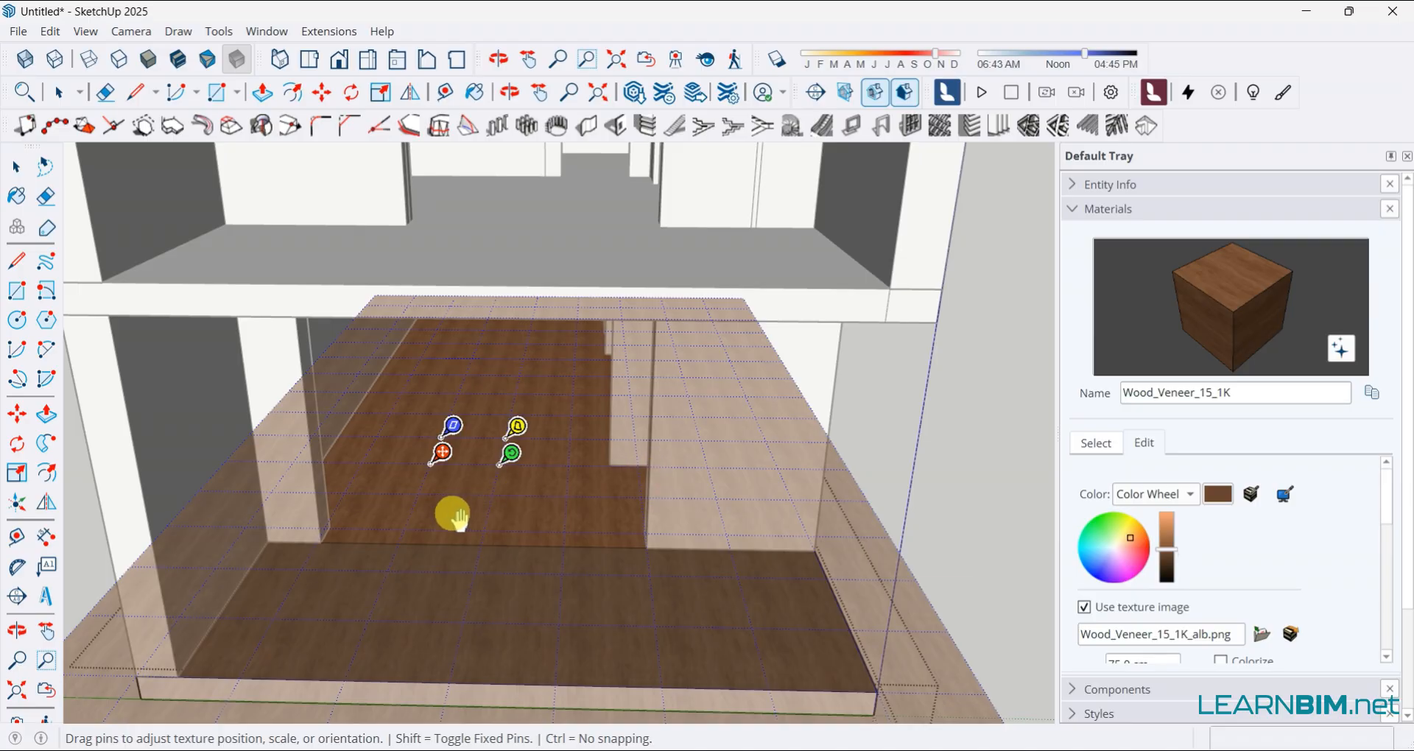
scroll(442, 527, up, 3)
drag(530, 438, 426, 468)
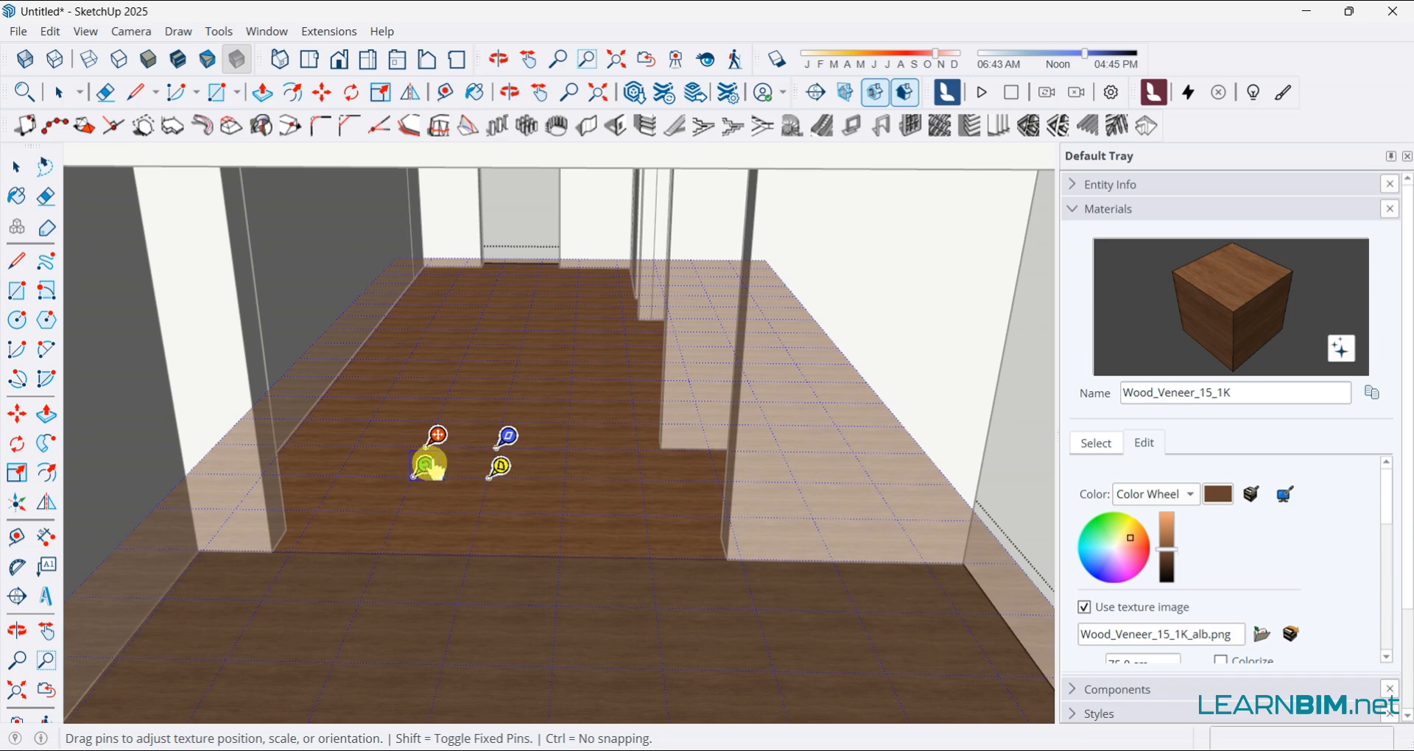
scroll(427, 465, down, 3)
click(18, 168)
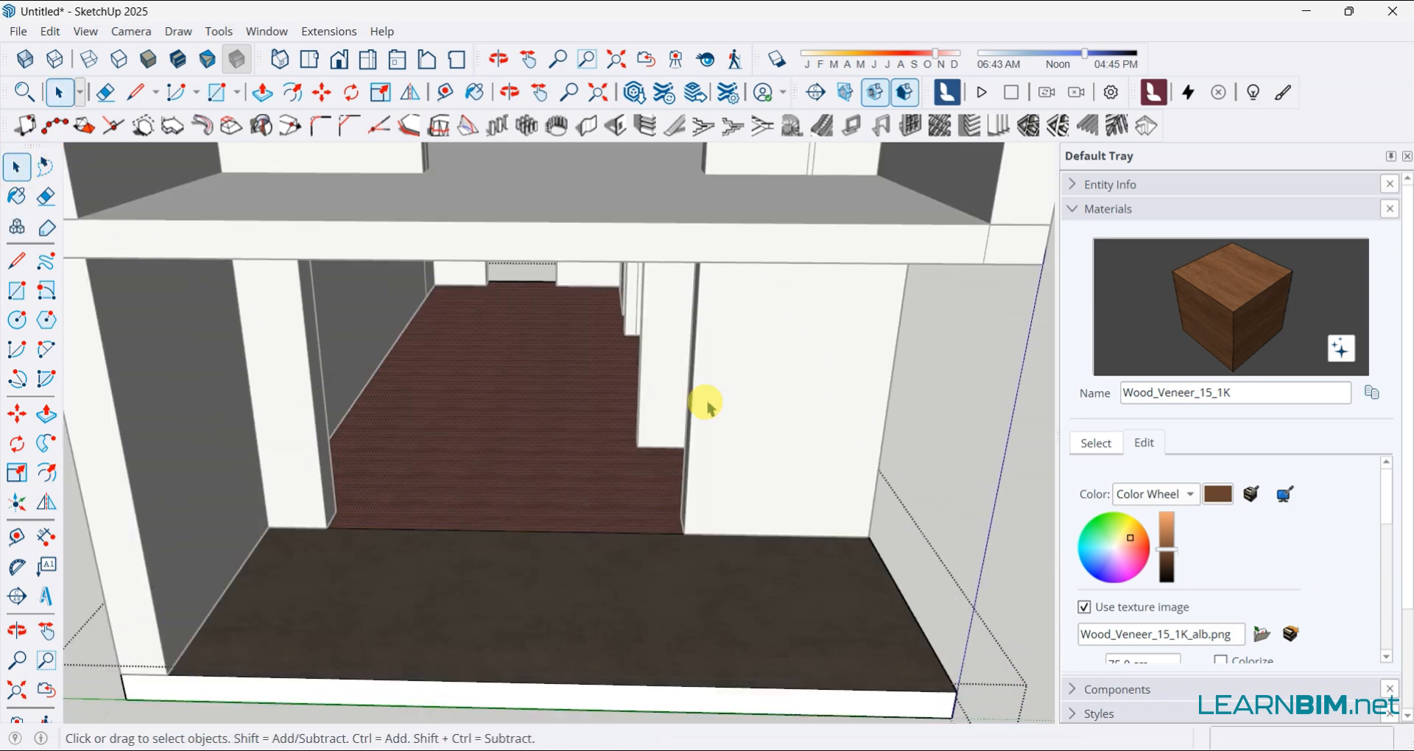
Match the wood veneer material's color to the dark asphalt of the porch floor
middle_drag(912, 468, 568, 489)
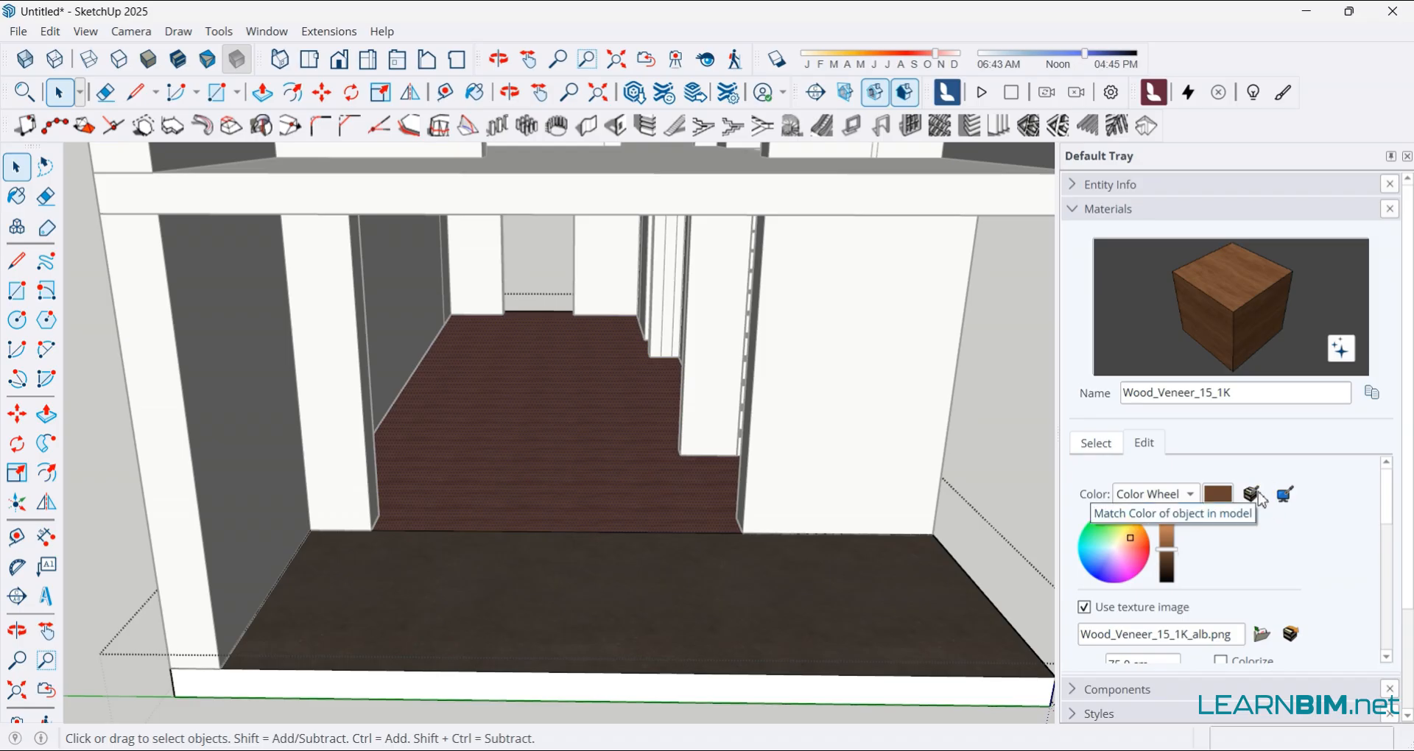
click(1258, 496)
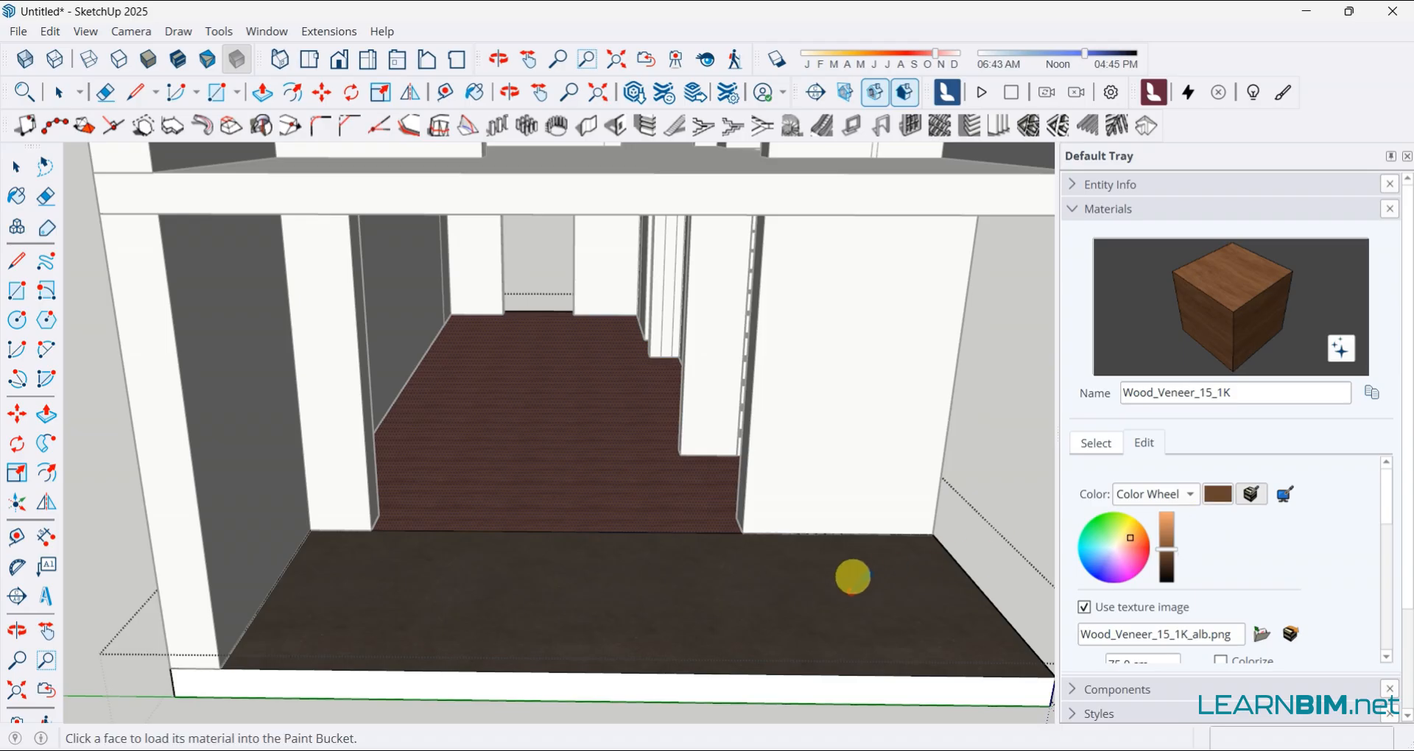
click(791, 588)
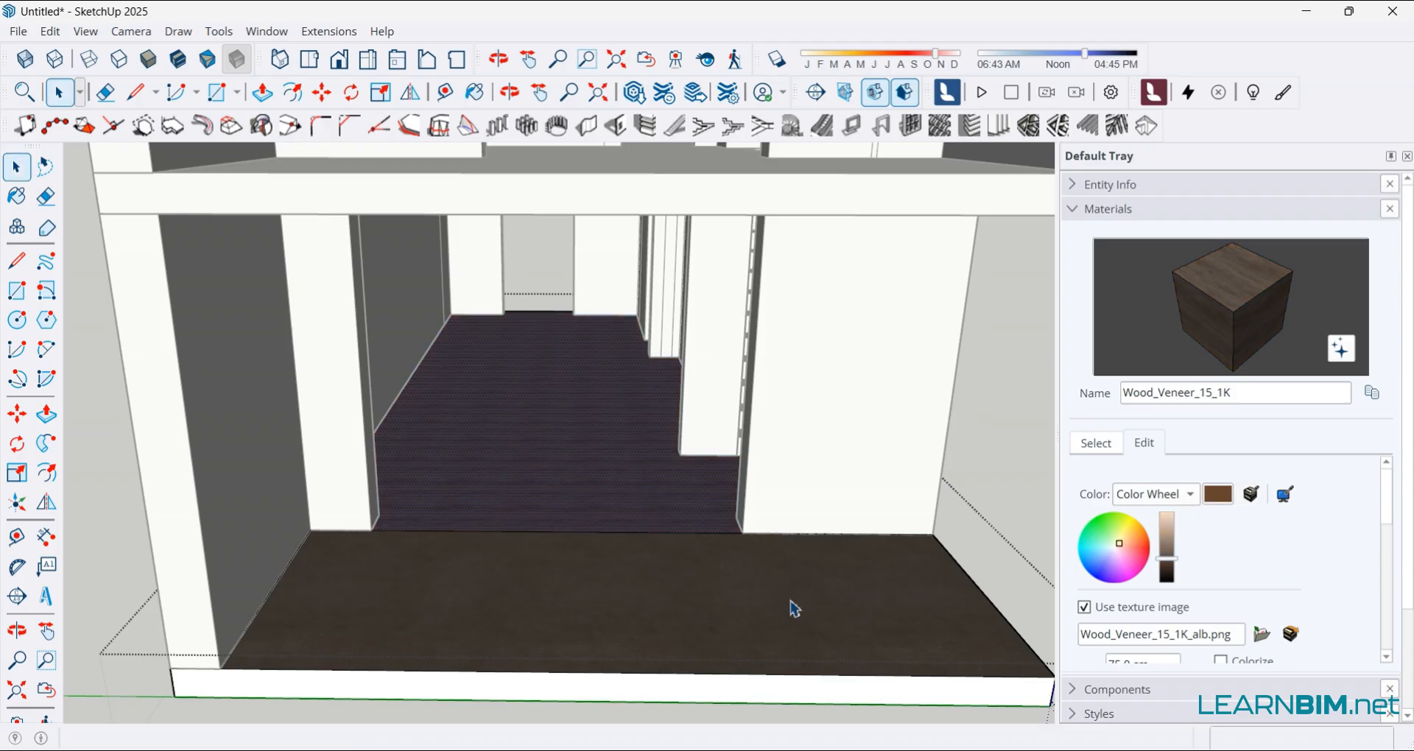
click(651, 552)
click(73, 367)
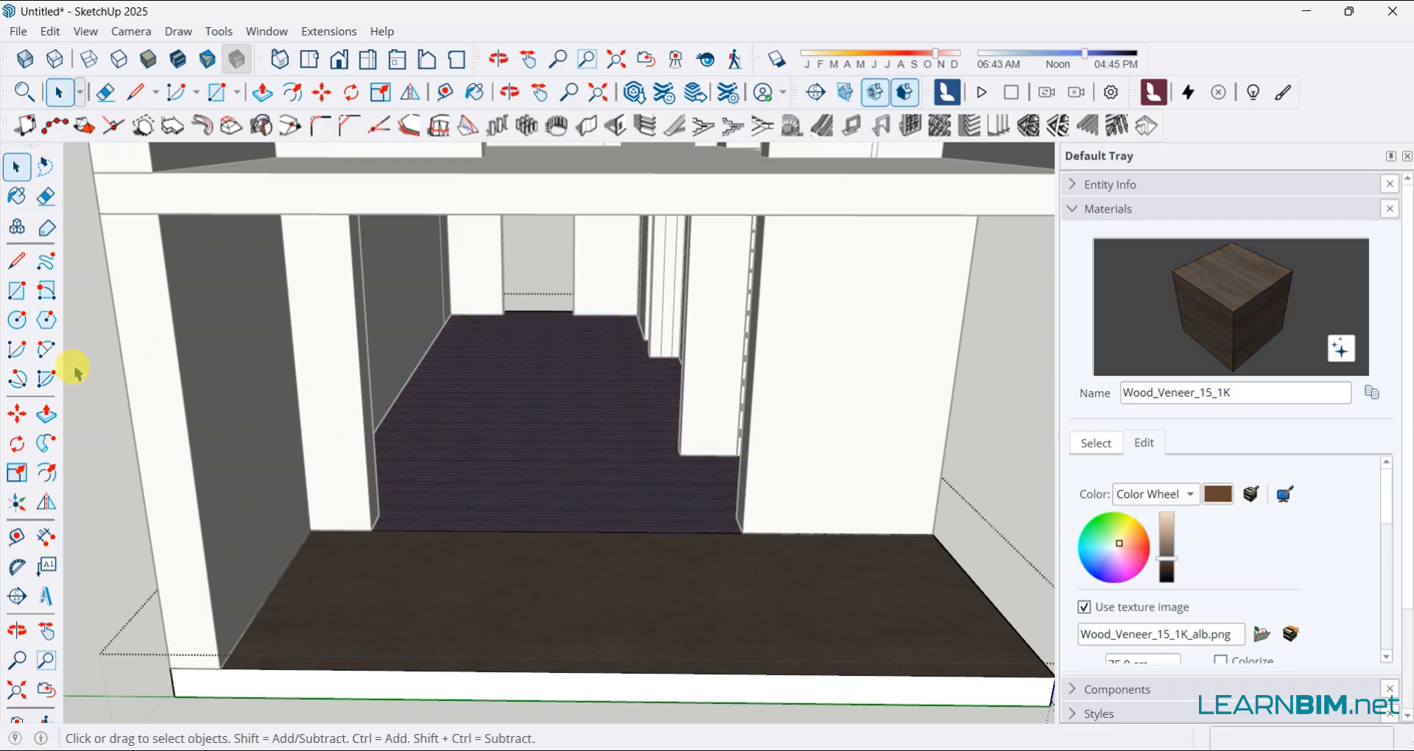
Paint the wide front face of the ground-floor wall with the Plywood_08_1K wood material
scroll(480, 477, up, 5)
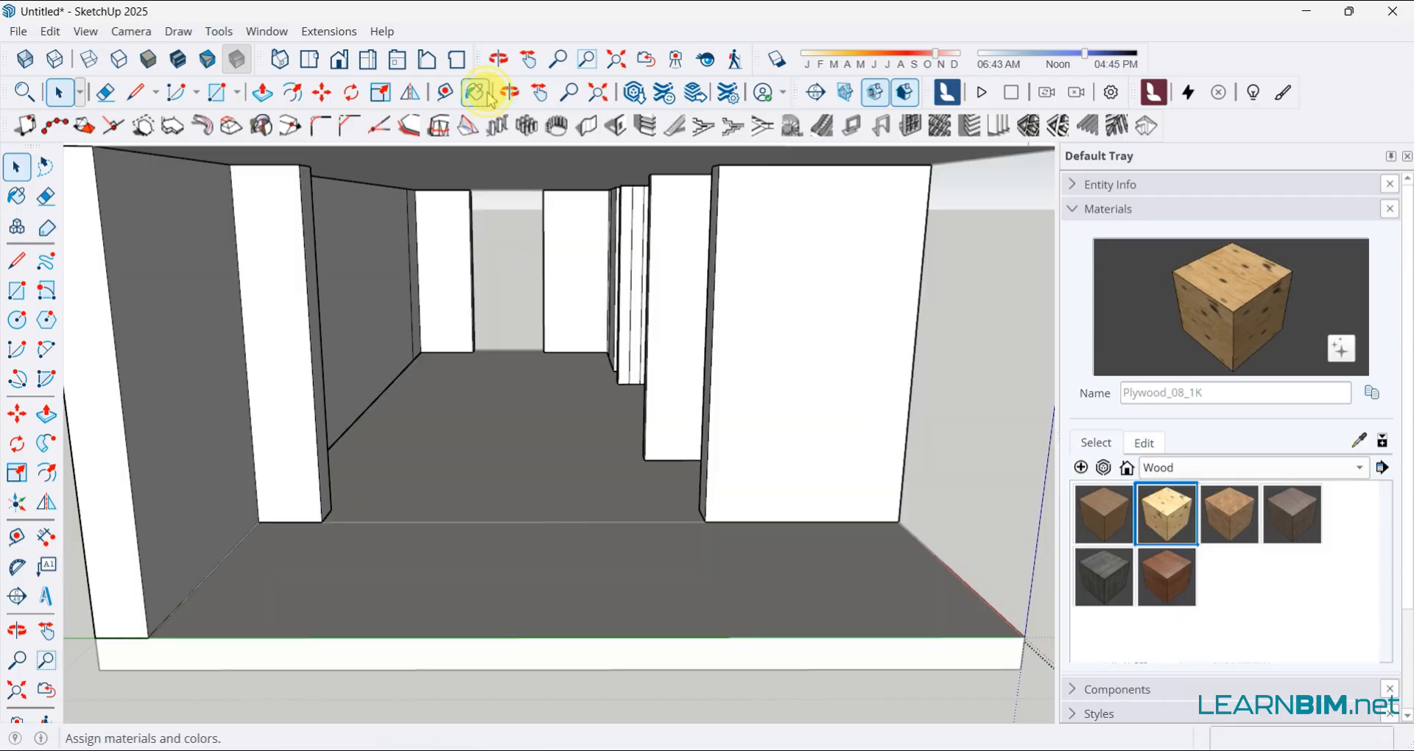
click(474, 92)
click(816, 221)
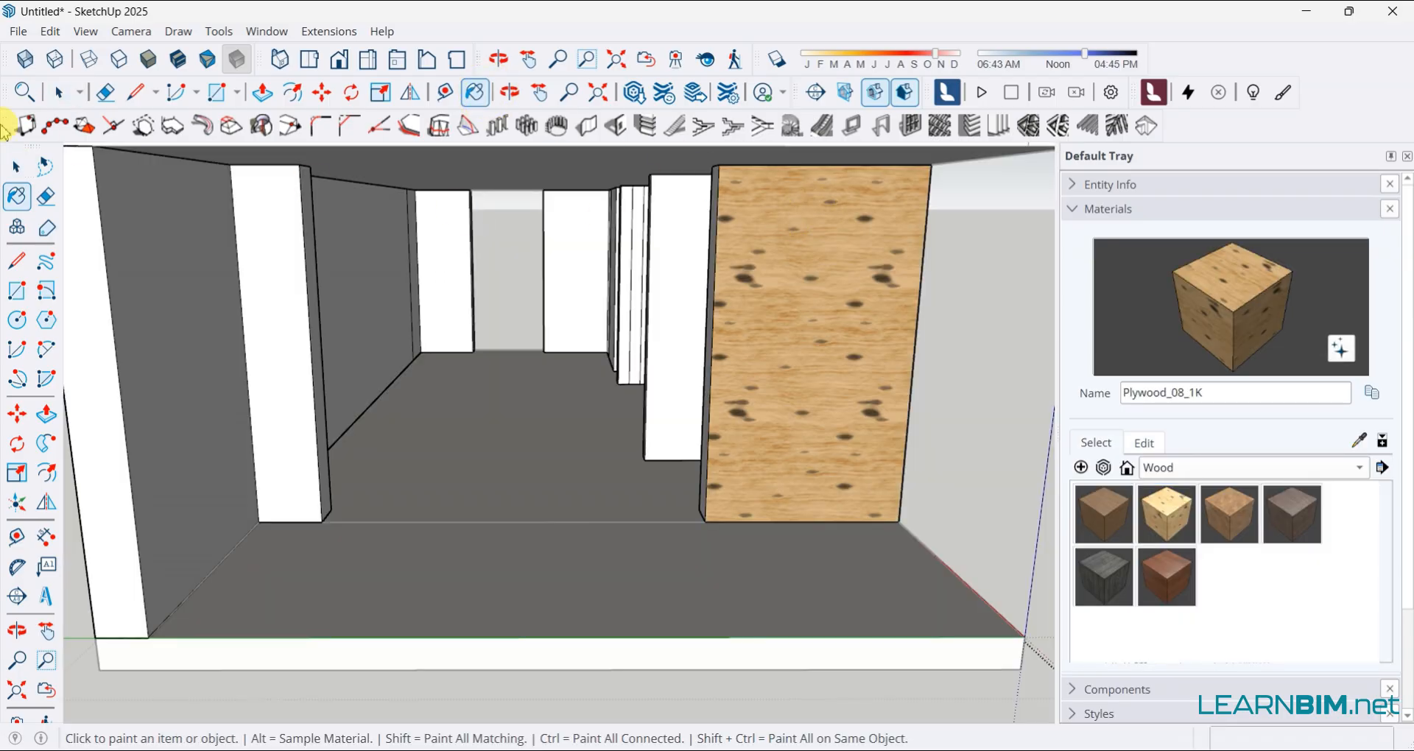
Replace the Plywood_08_1K material's texture image with the Kamen tekstura image from the Desktop
click(16, 166)
click(787, 285)
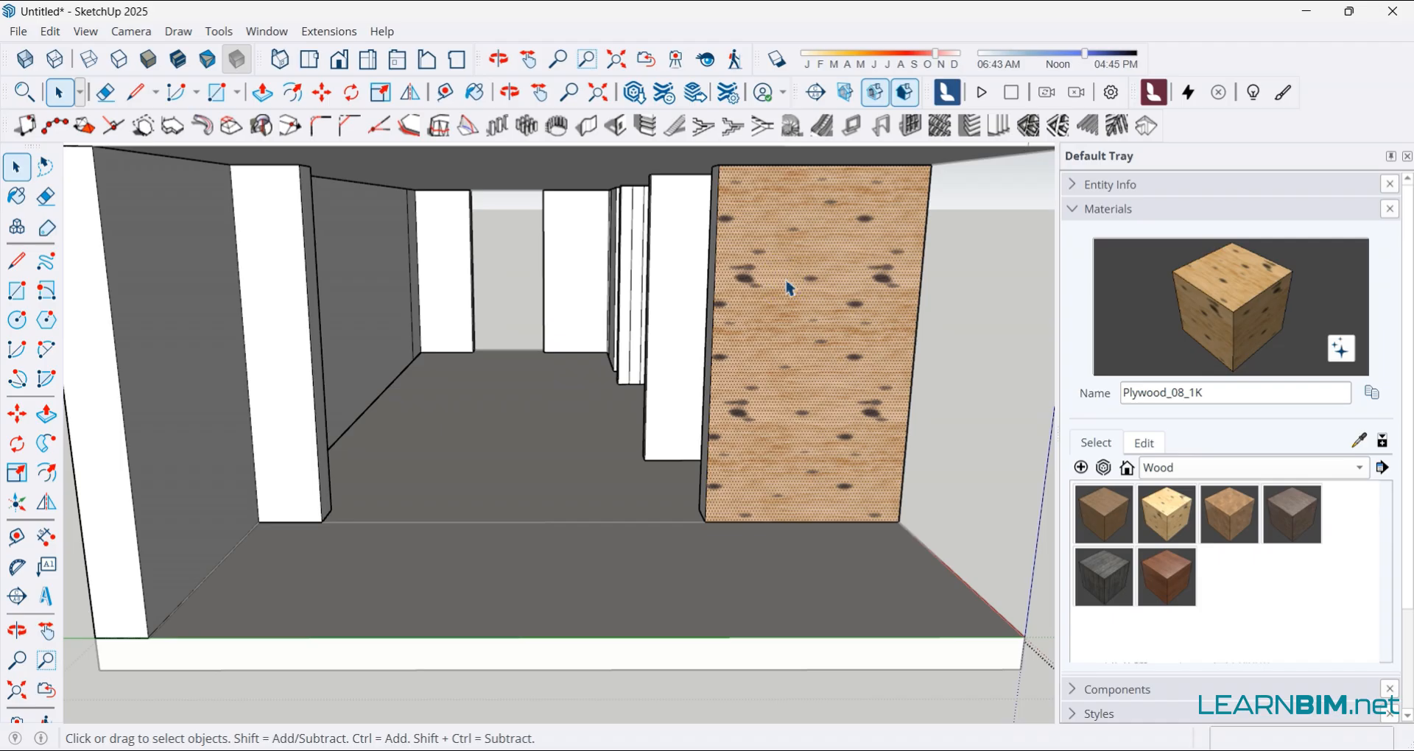
click(1140, 445)
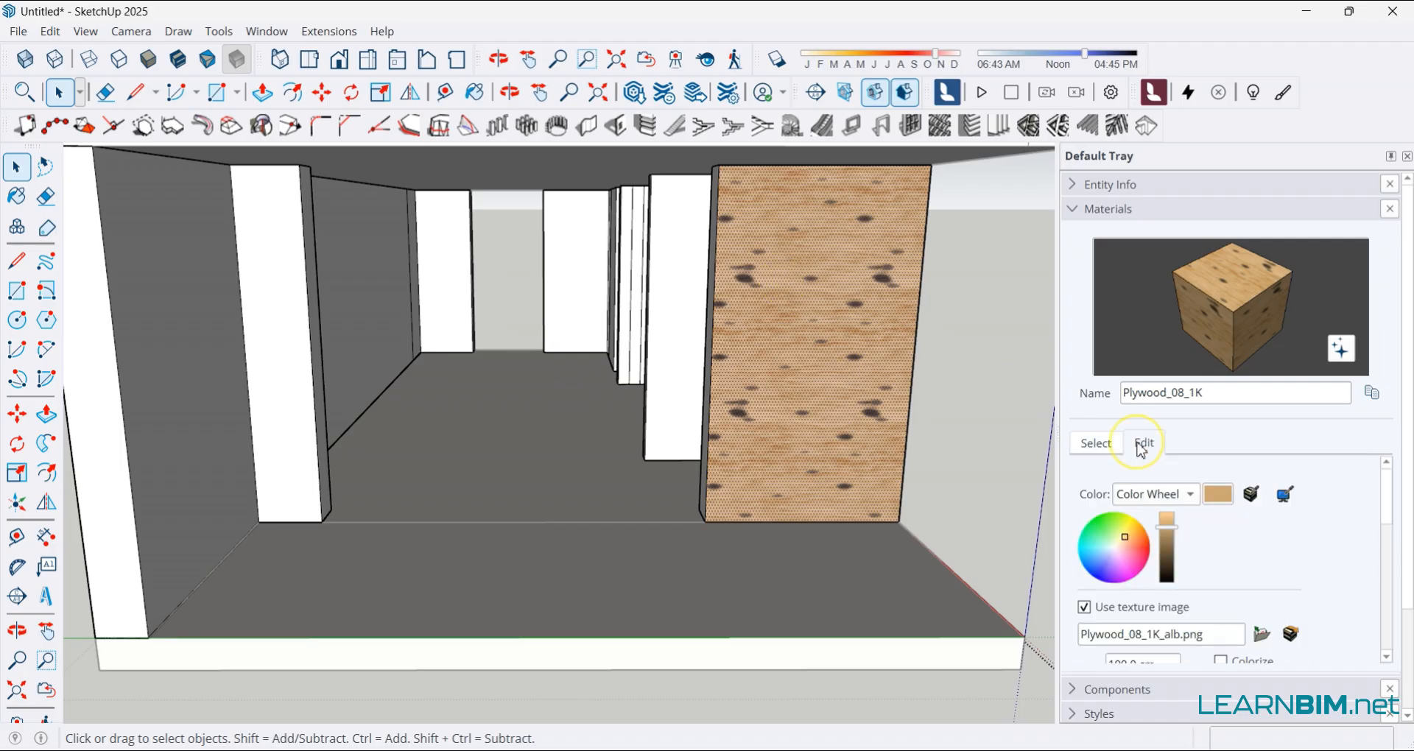
scroll(1184, 550, down, 2)
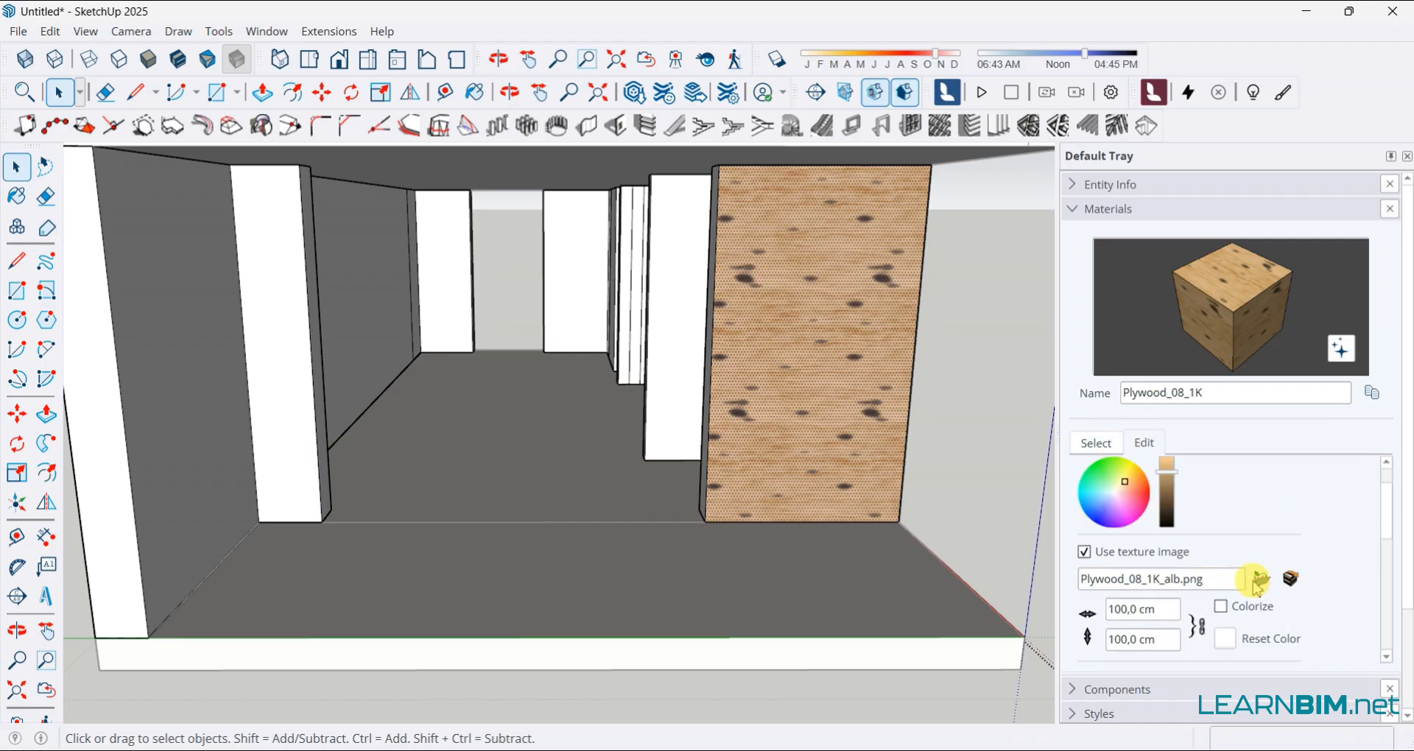
click(1261, 582)
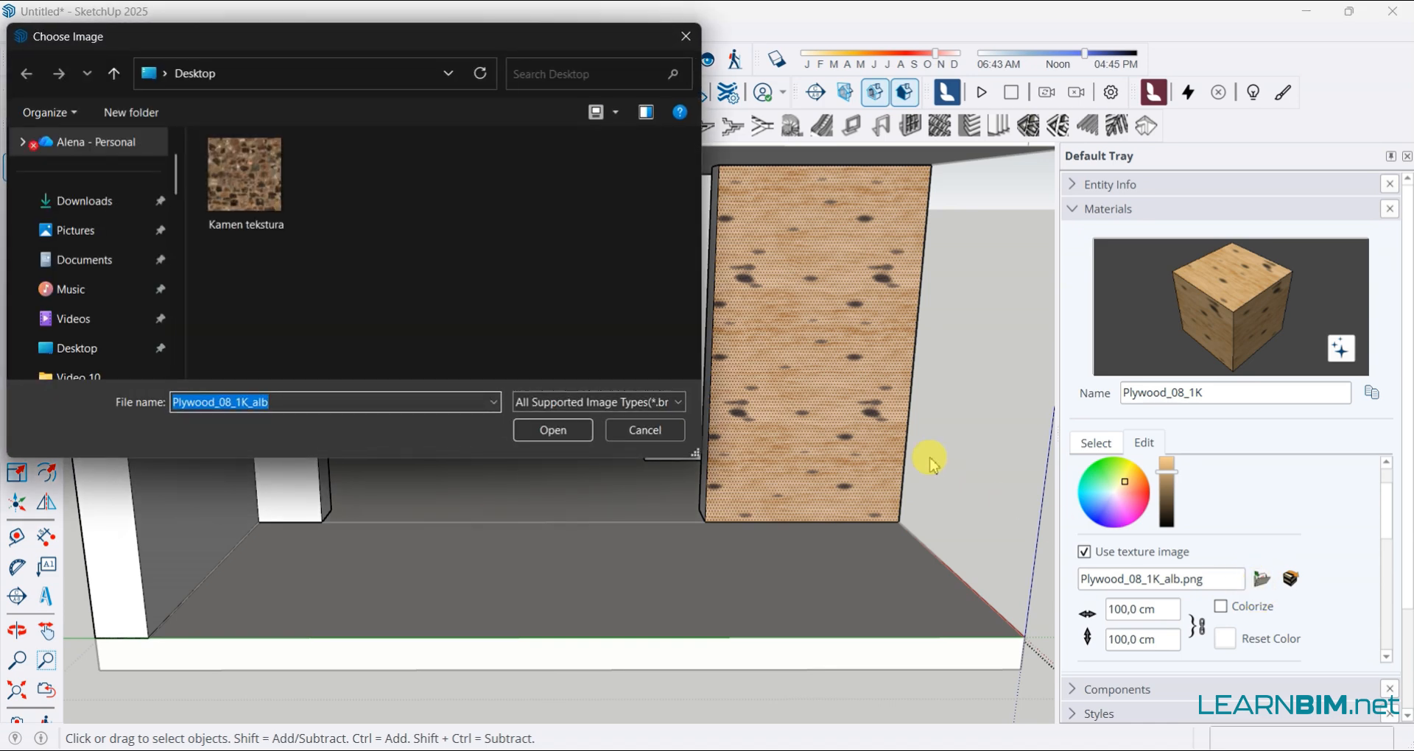
click(274, 177)
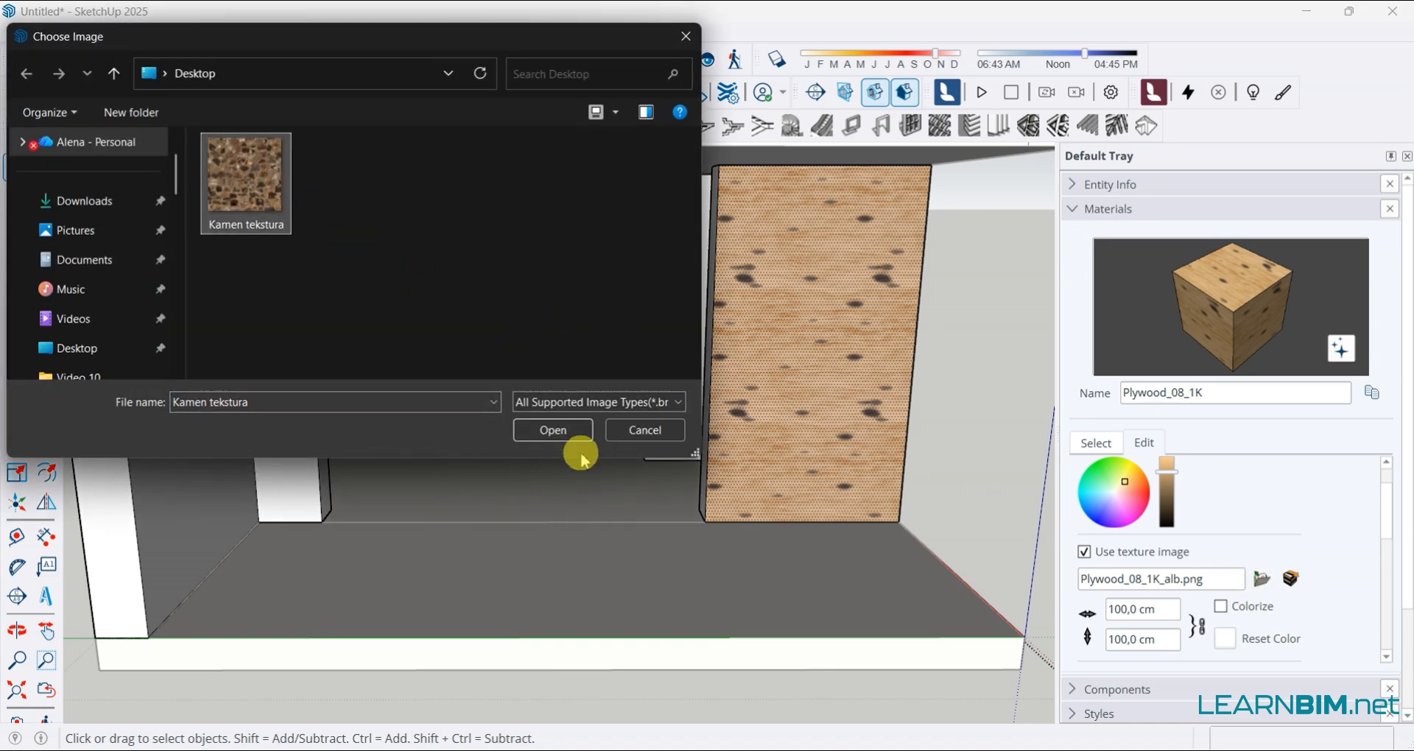
click(568, 433)
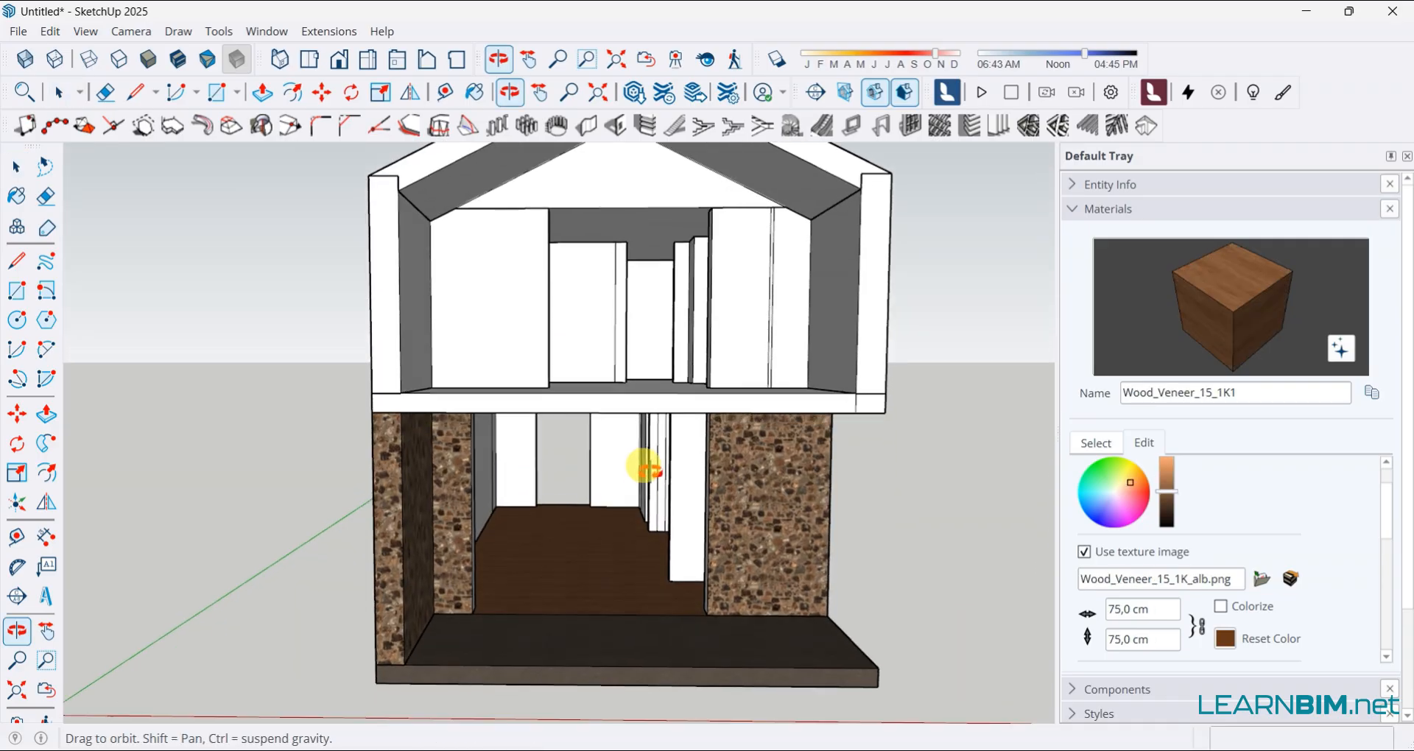
Open the upper-floor walls for editing and draw horizontal dividing lines across the corner wall's end and about 686.5 cm along the long side
middle_drag(643, 467, 663, 372)
scroll(894, 324, up, 2)
double_click(893, 349)
middle_drag(481, 400, 600, 398)
click(135, 92)
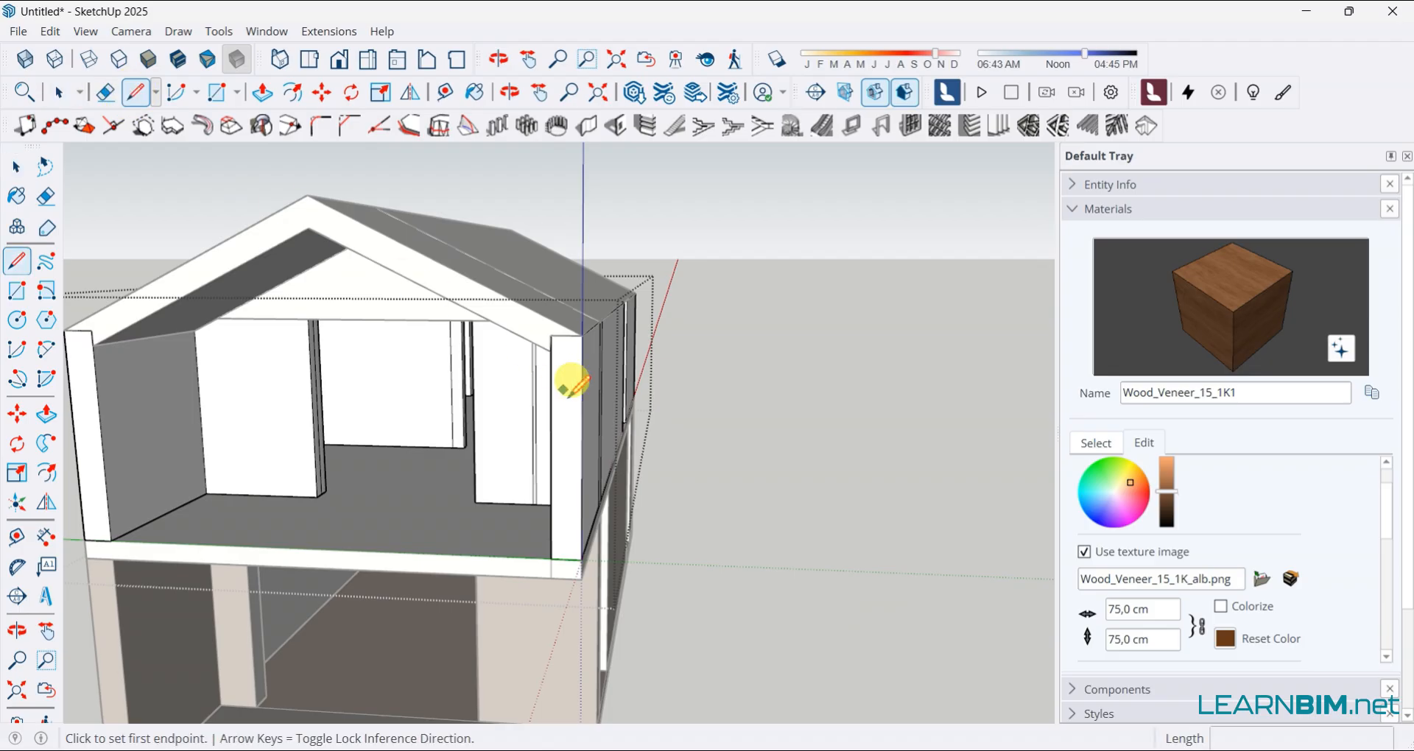
click(551, 384)
click(582, 385)
middle_drag(744, 372, 574, 350)
click(814, 341)
click(397, 376)
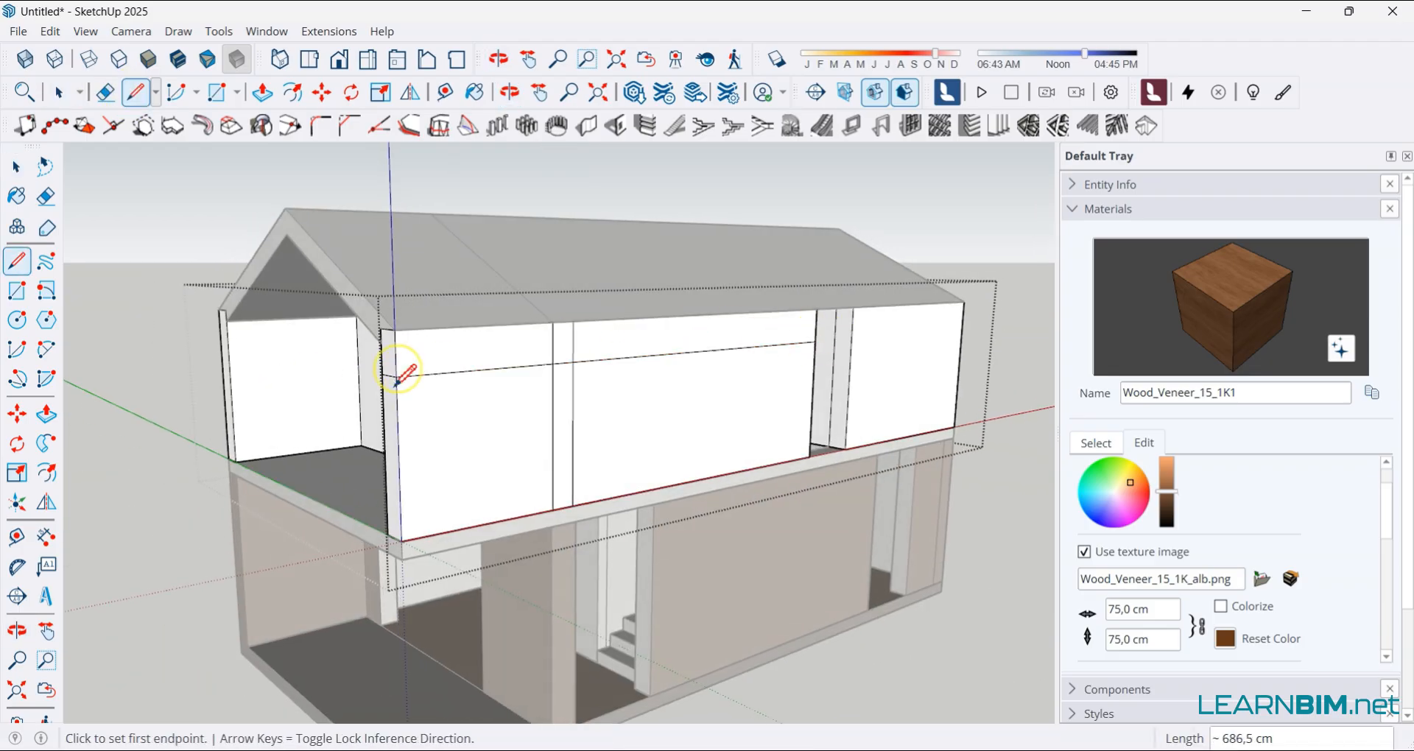
Continue the horizontal dividing line from the corner wall's end to the opposite upper-floor wall's end and along its long side
middle_drag(963, 300, 395, 348)
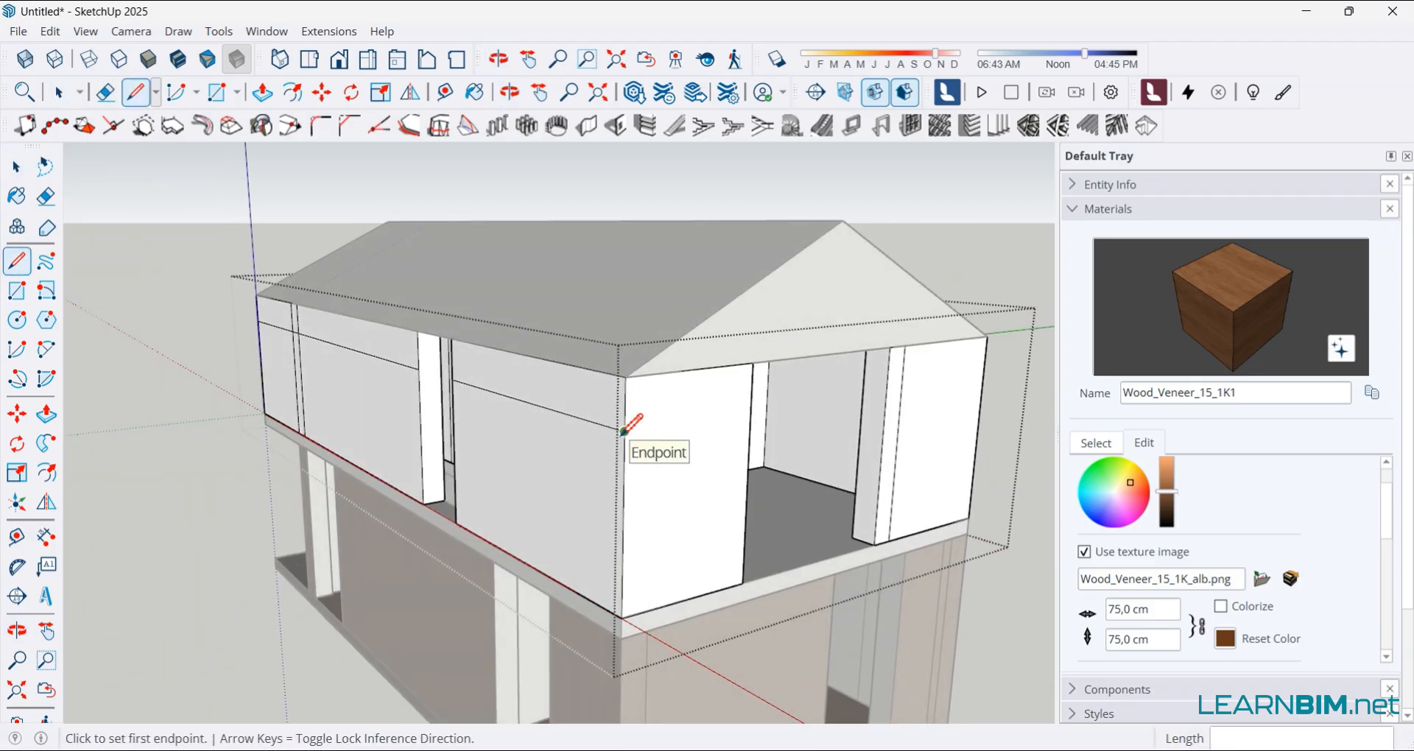
scroll(736, 413, up, 3)
middle_drag(772, 404, 846, 411)
click(906, 421)
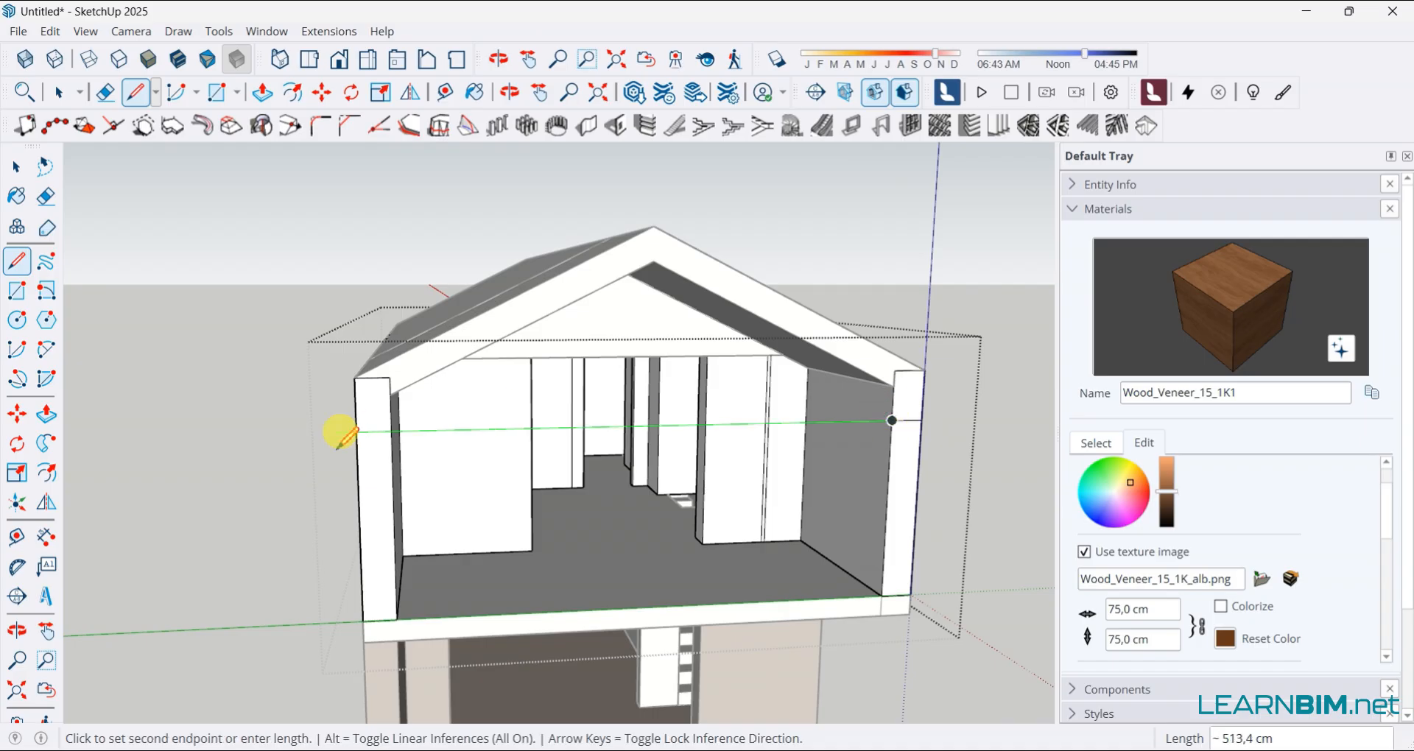
click(357, 430)
middle_drag(358, 431, 347, 410)
key(Escape)
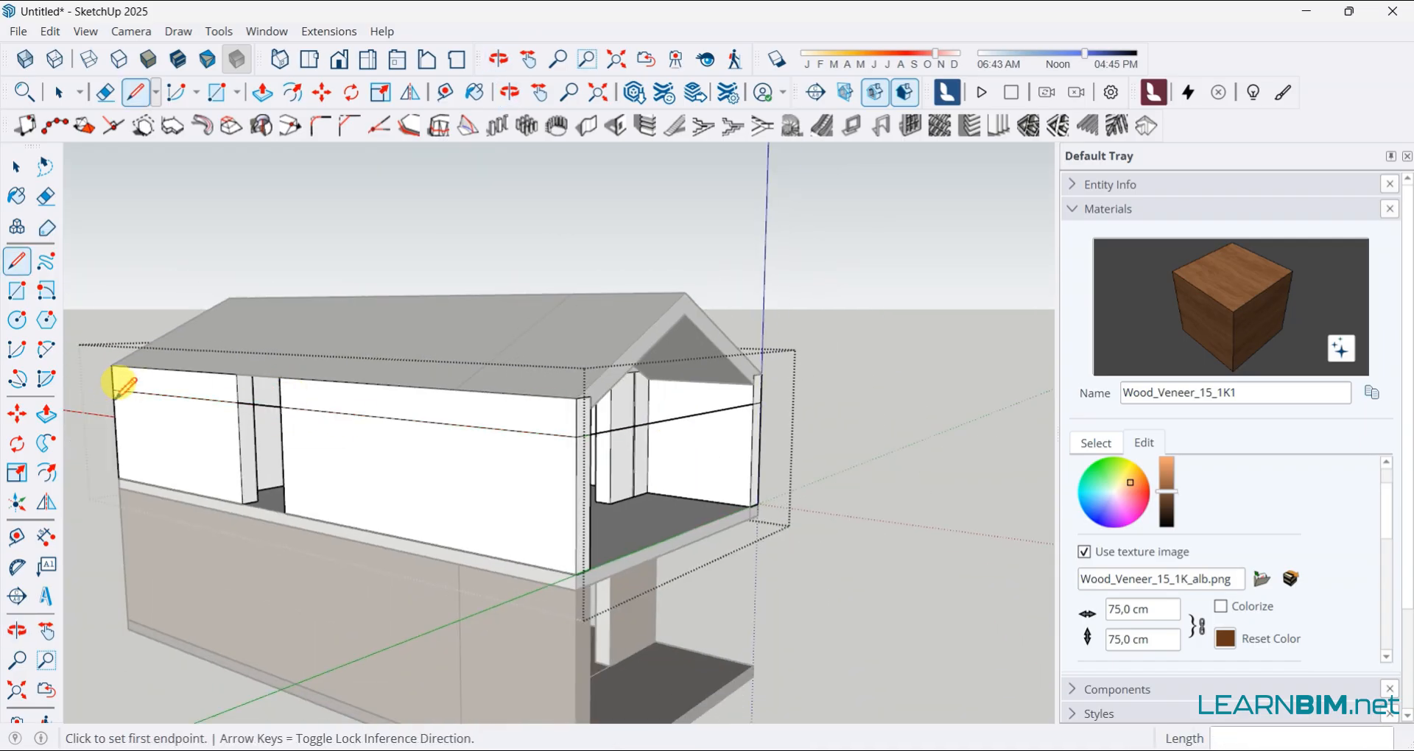
Erase the guide line spanning the open front between the two upper-floor walls
key(e)
mouse_move(663, 404)
middle_down()
mouse_move(347, 435)
mouse_move(369, 467)
mouse_move(423, 442)
mouse_move(278, 411)
mouse_move(411, 458)
mouse_move(480, 364)
middle_up()
scroll(347, 442, up, 3)
key(space)
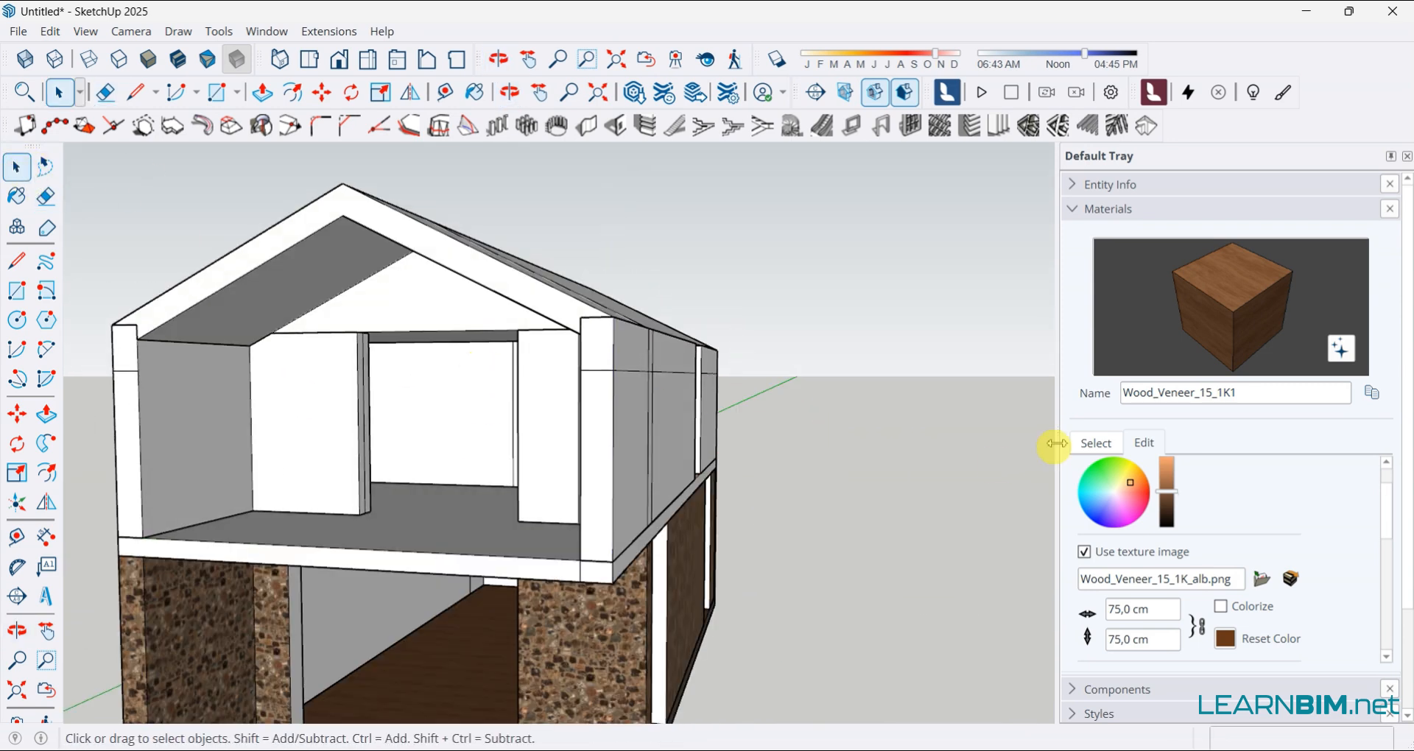
Choose the Plywood_01_1K wood material and paint the upper-floor corner wall's end and adjoining long wall below the dividing line
click(1096, 443)
click(1117, 502)
middle_drag(817, 508, 589, 536)
click(17, 167)
double_click(434, 520)
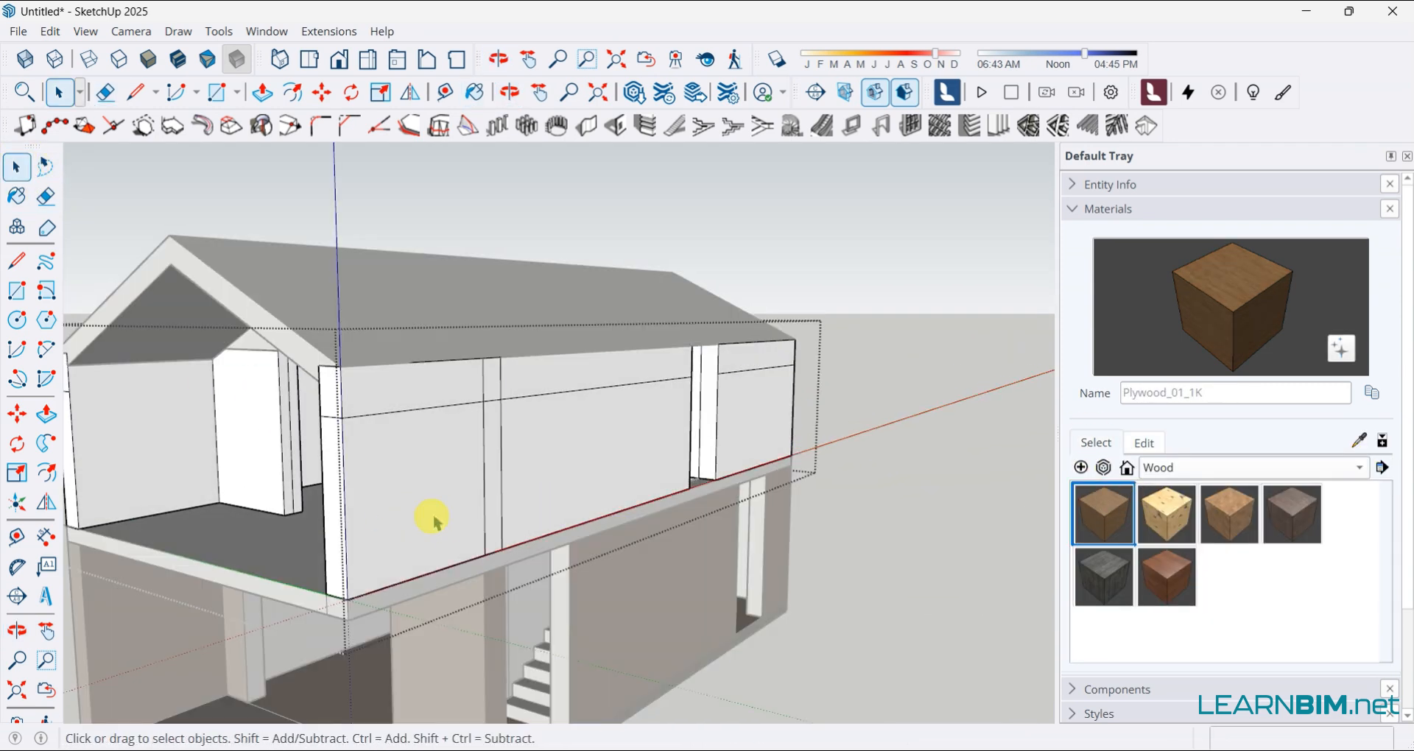
key(b)
click(336, 464)
click(412, 455)
click(492, 440)
click(582, 436)
Paint the opposite upper-floor long wall below the dividing line with Plywood_01_1K, and undo the last fill
middle_drag(633, 441, 479, 446)
click(761, 439)
middle_drag(760, 441, 506, 441)
click(542, 461)
mouse_move(813, 460)
middle_down()
mouse_move(432, 479)
mouse_move(648, 411)
mouse_move(410, 445)
mouse_move(343, 423)
mouse_move(408, 384)
middle_up()
click(632, 458)
click(564, 458)
key(z)
Paint the upper balcony's inner side walls and back wall faces with Plywood_01_1K
click(409, 383)
click(587, 345)
middle_drag(589, 348, 635, 403)
scroll(635, 402, up, 3)
click(686, 392)
click(726, 290)
click(635, 322)
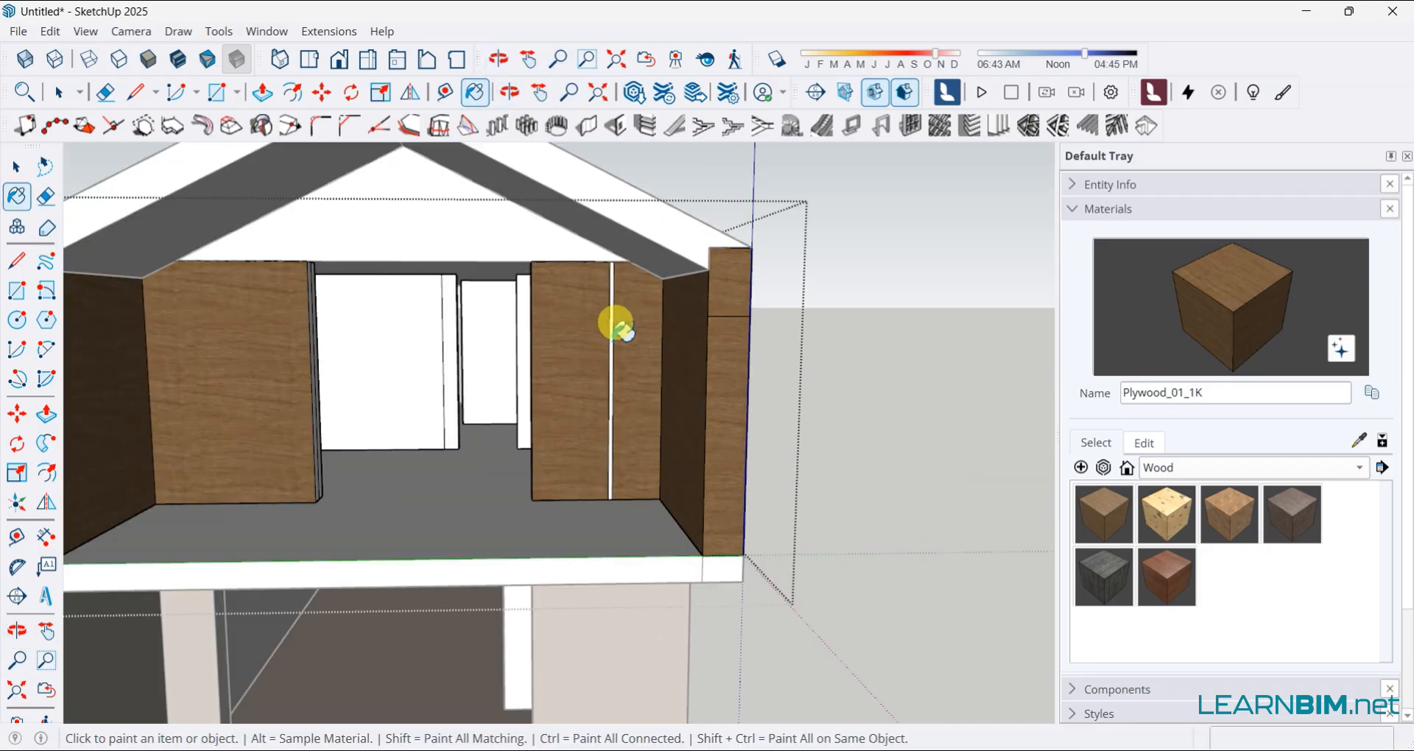
Paint the recessed gable face, the roof's front edges and the underside of its overhang with Plywood_01_1K
click(16, 167)
click(475, 93)
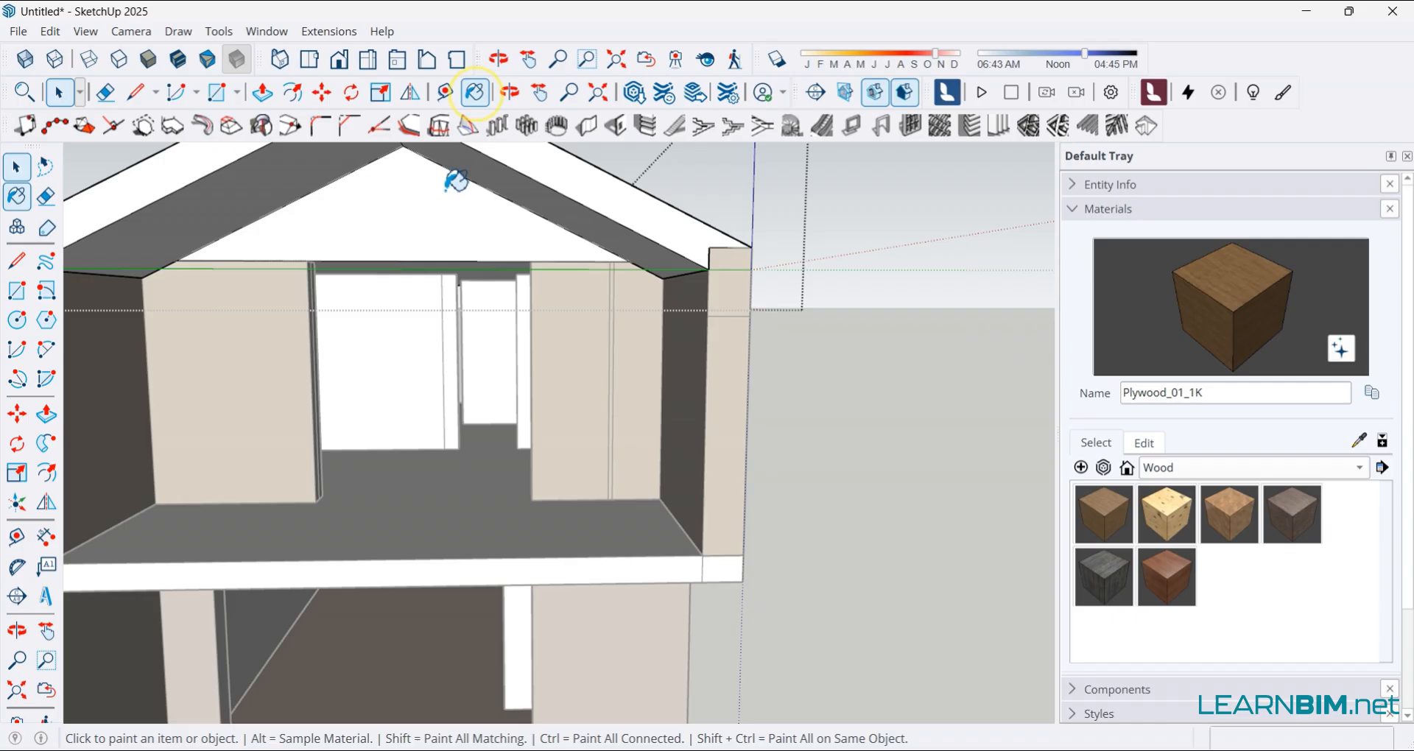
click(446, 189)
scroll(454, 179, down, 3)
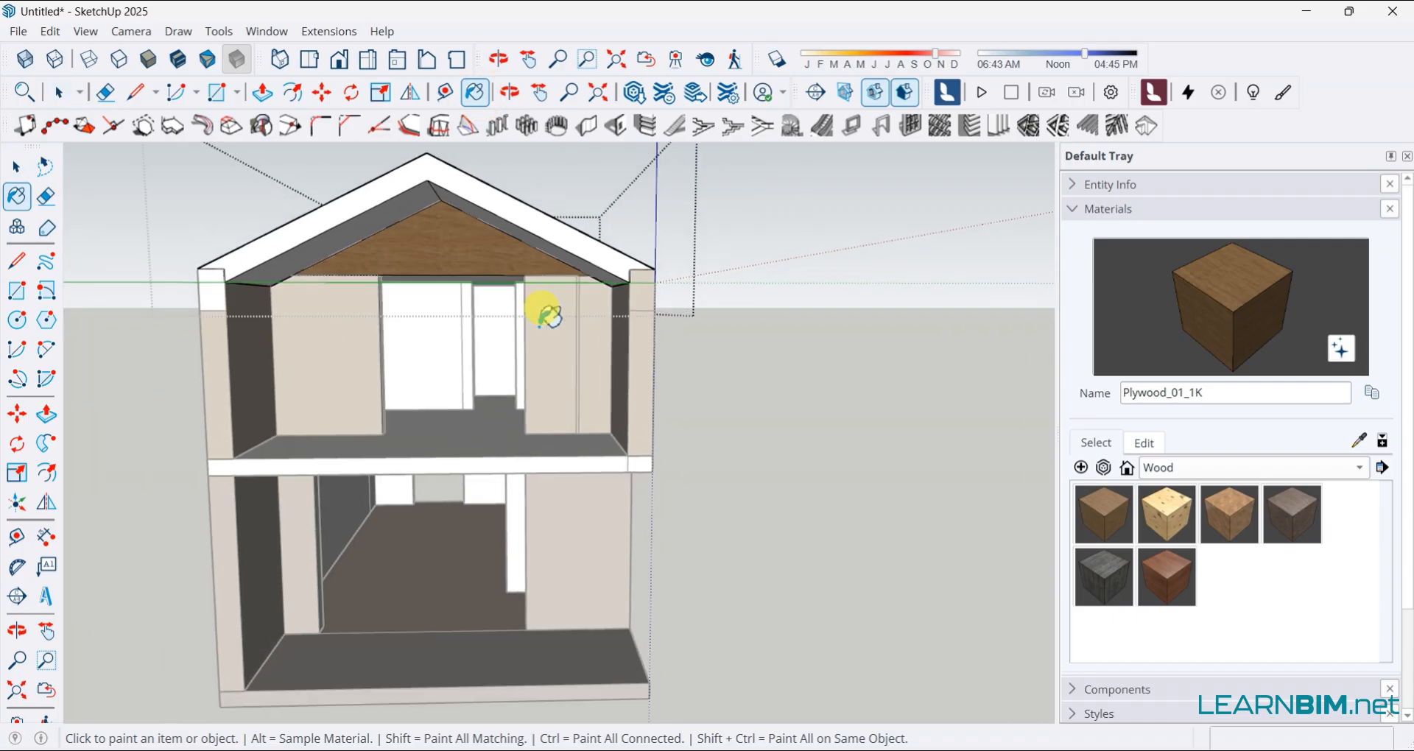
middle_drag(549, 313, 597, 317)
scroll(471, 220, up, 2)
click(521, 205)
click(442, 209)
middle_drag(364, 246, 280, 271)
Paint the unpainted upper part of the upper-floor wall's front end with Plywood_01_1K
click(16, 167)
click(147, 339)
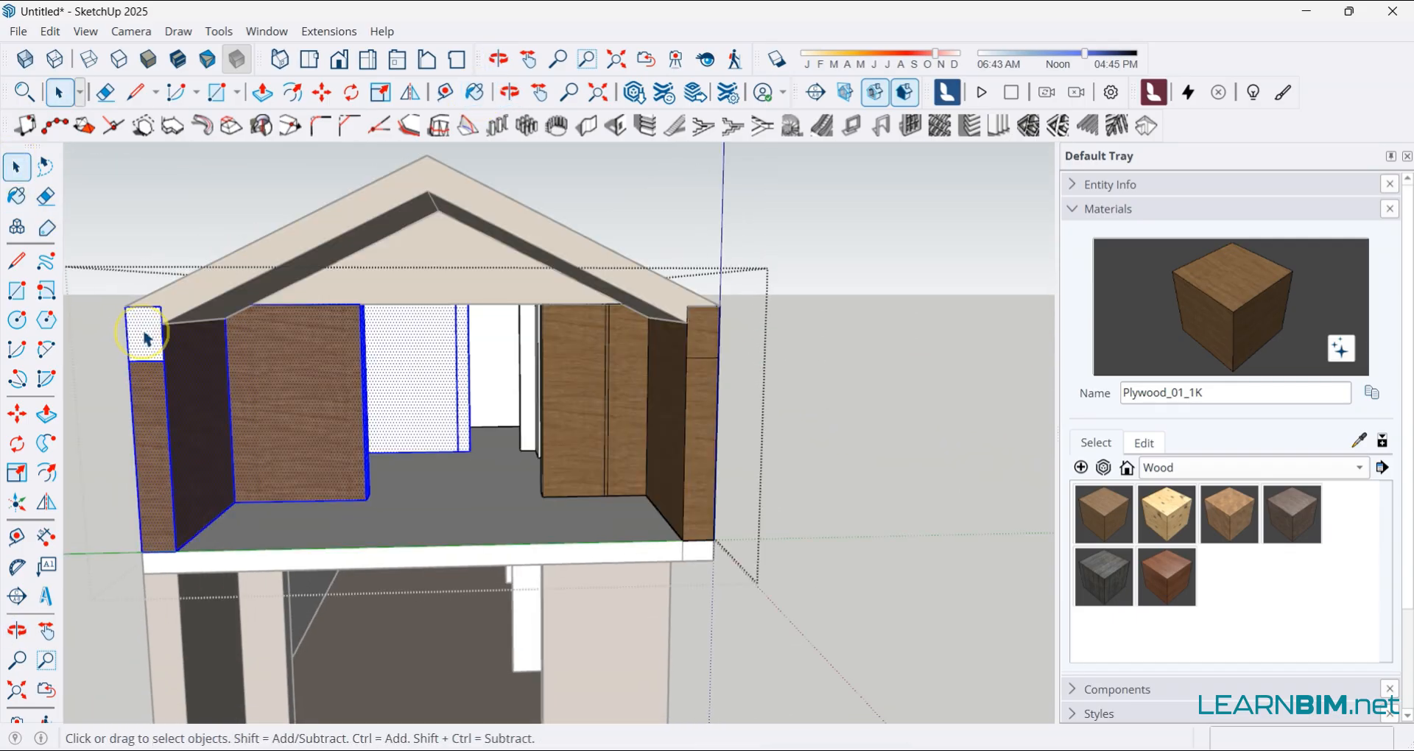
click(475, 92)
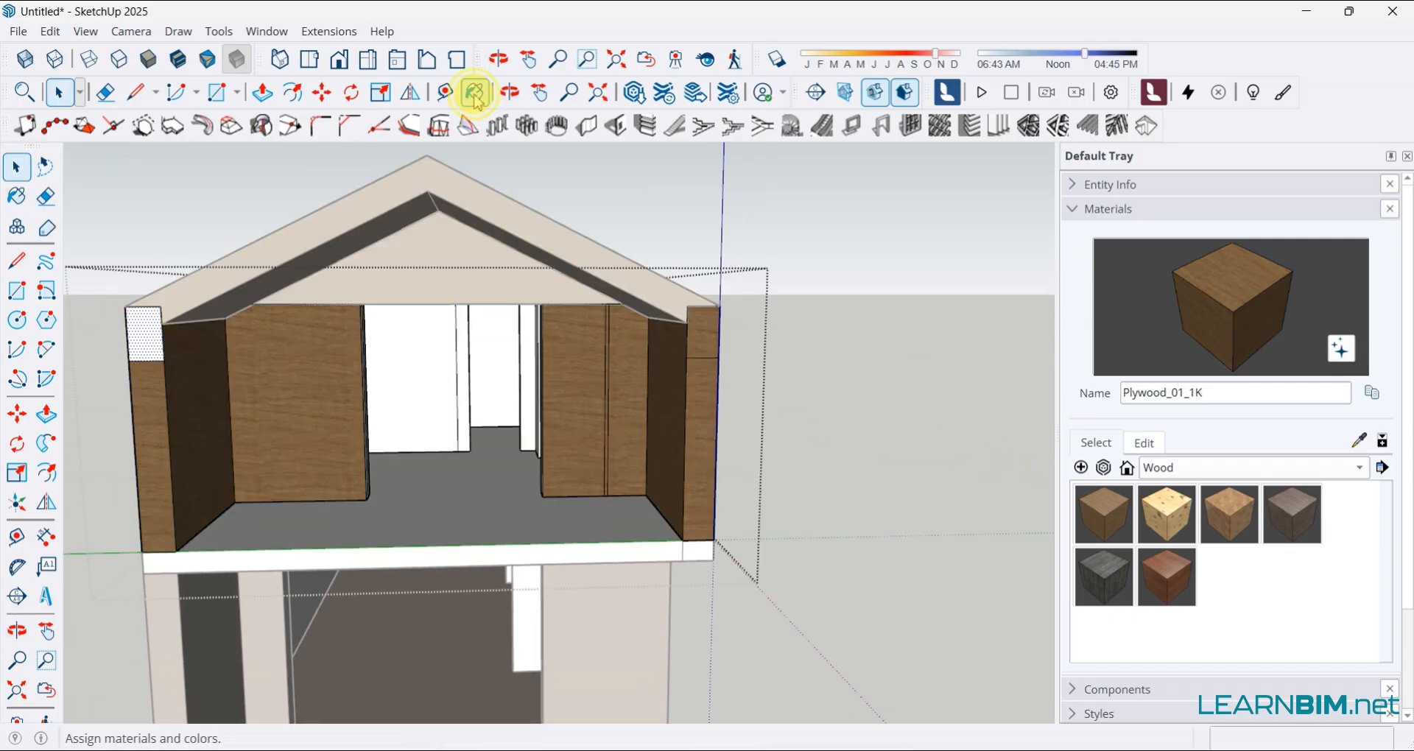
click(16, 166)
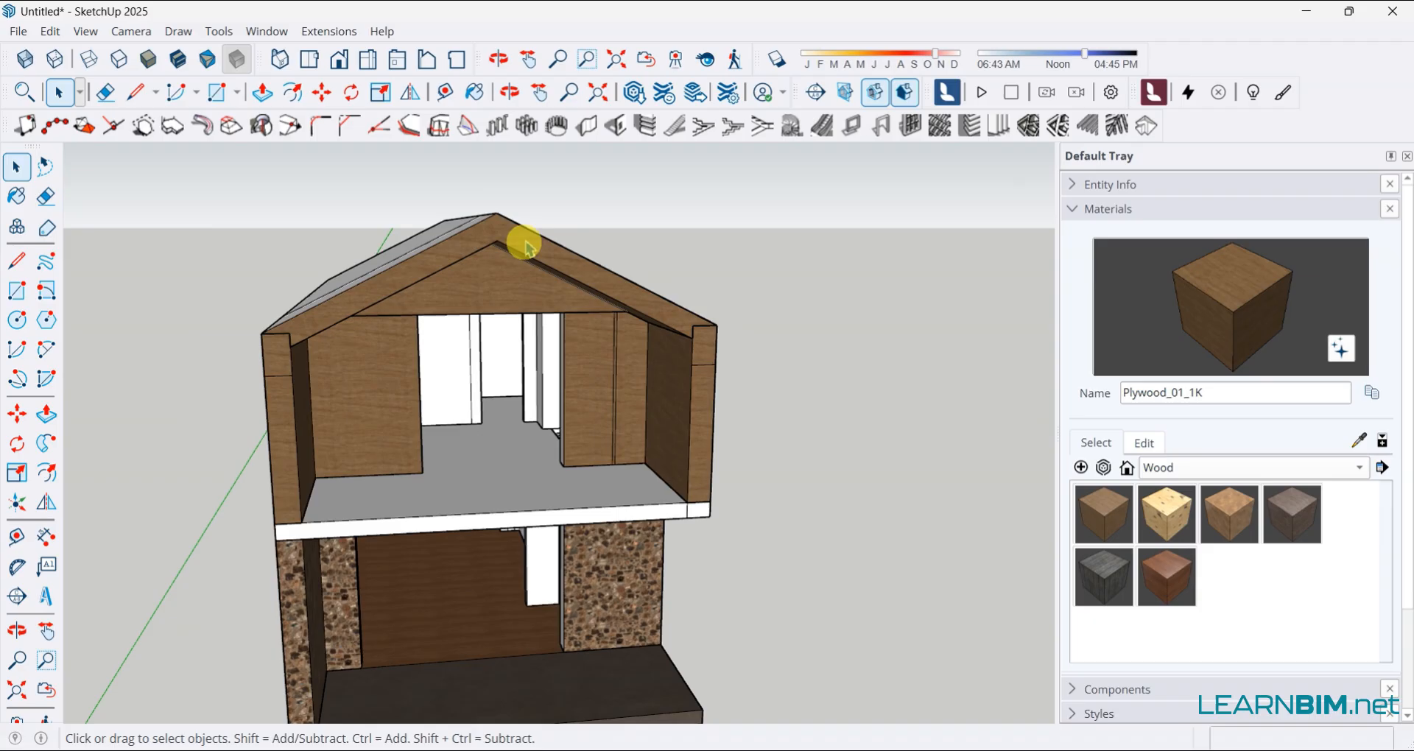
middle_drag(525, 449, 457, 420)
scroll(457, 420, down, 2)
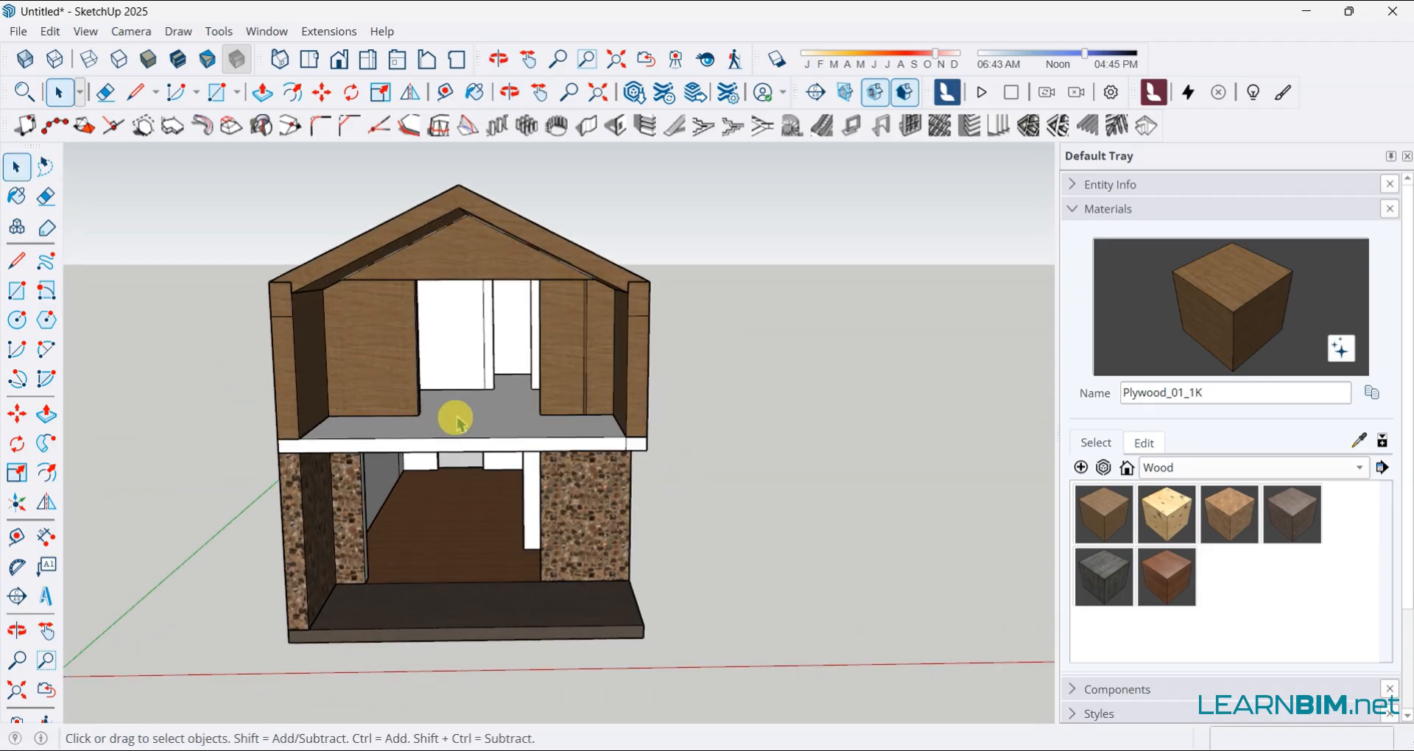
Sample Asphalt_02_1K from the porch floor, outline the balcony area on the upper slab with a rectangle and paint it
scroll(457, 420, up, 1)
click(1359, 440)
click(597, 603)
scroll(473, 413, up, 2)
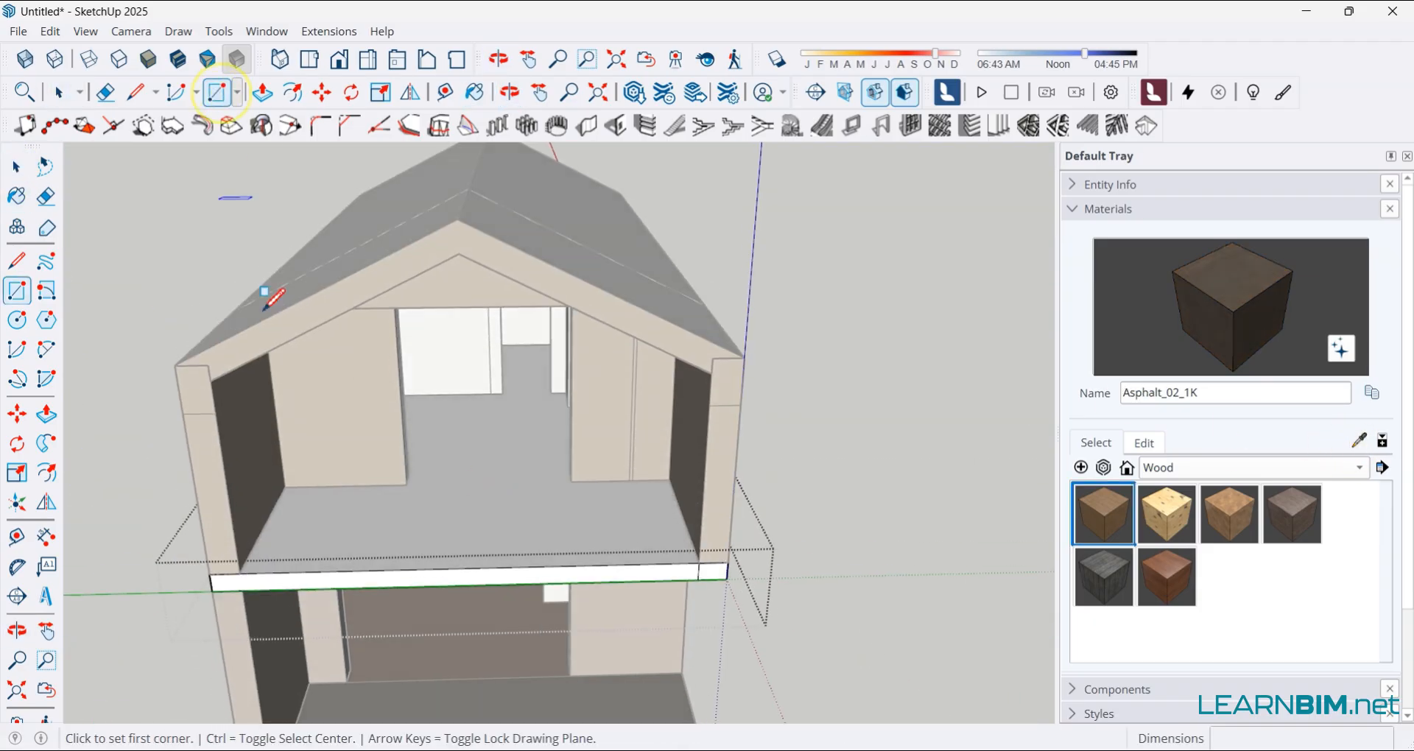
click(294, 479)
click(732, 552)
click(475, 92)
click(467, 498)
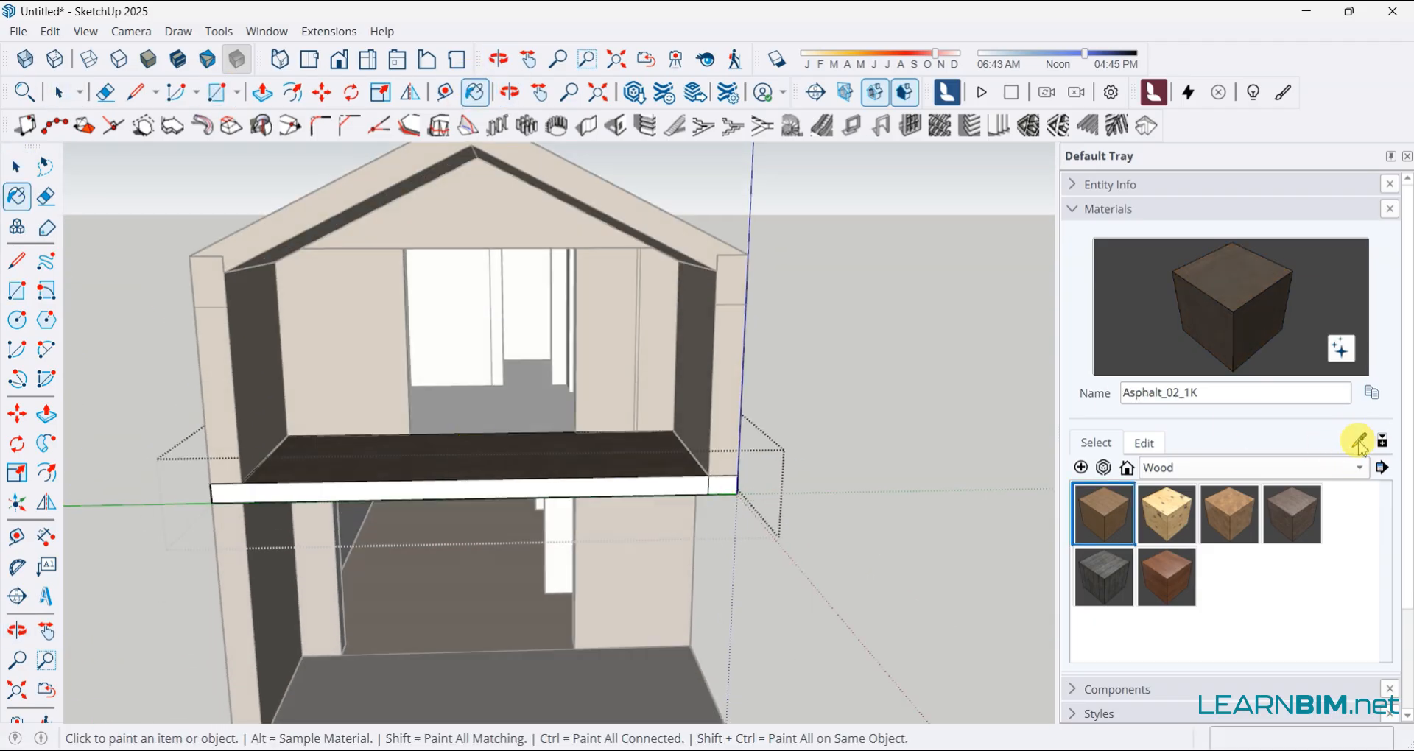
Sample the Wood_Veneer_15_1K1 material from the ground-floor interior and paint the upper-floor interior floor with it
click(1358, 440)
click(530, 473)
click(516, 398)
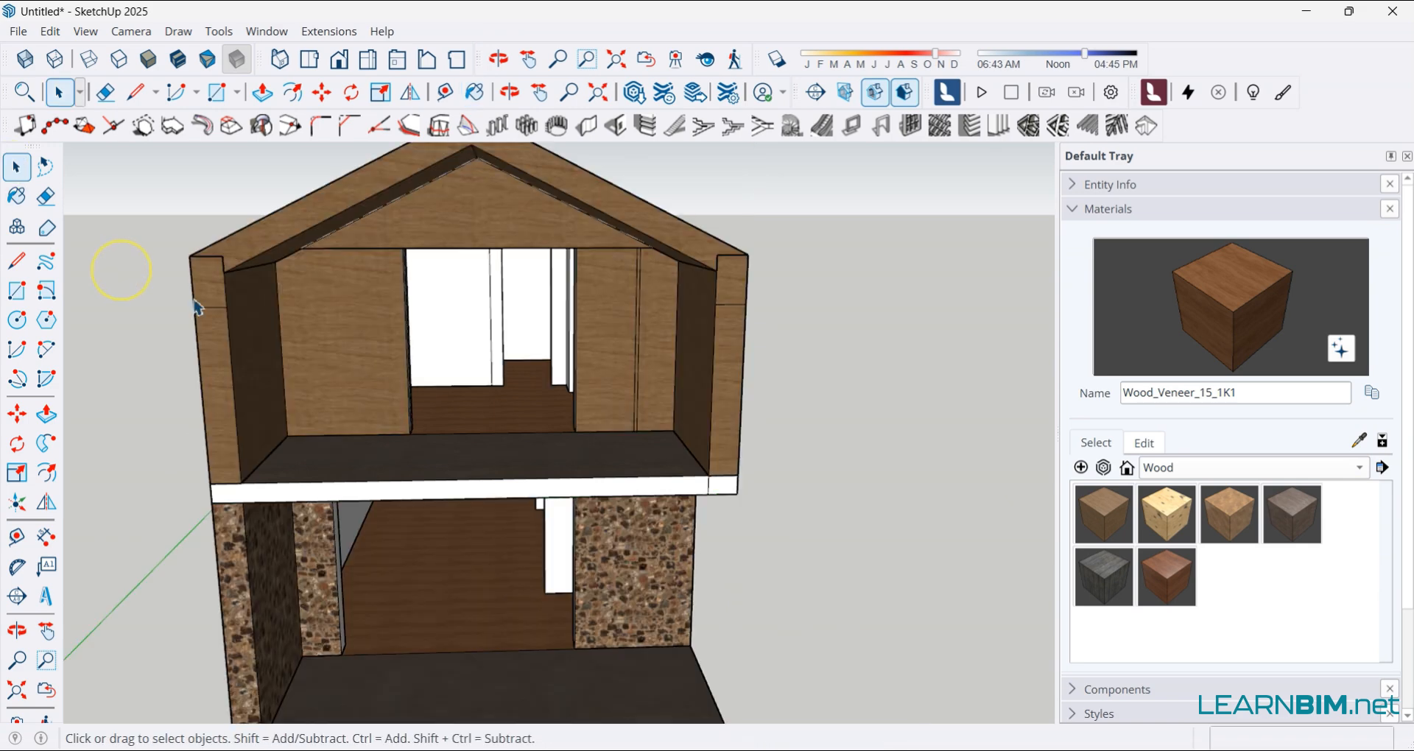
Paint the upper slab's front edge with the dark asphalt and its long side edges with Plywood_01_1K
middle_drag(120, 262, 490, 377)
double_click(518, 449)
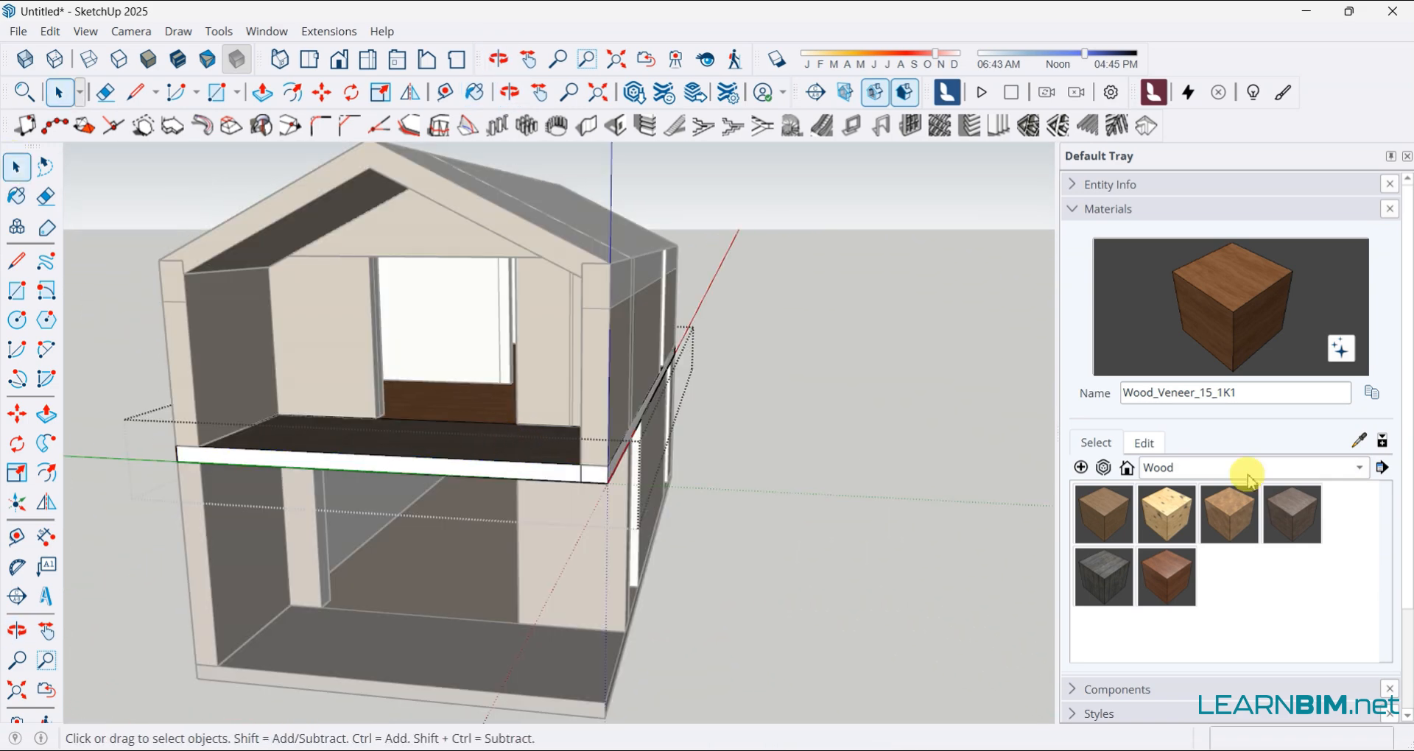
mouse_move(583, 458)
middle_down()
mouse_move(369, 413)
mouse_move(815, 473)
mouse_move(427, 461)
mouse_move(574, 452)
mouse_move(385, 382)
mouse_move(662, 380)
mouse_move(799, 407)
mouse_move(688, 395)
mouse_move(914, 395)
mouse_move(1004, 426)
mouse_move(859, 442)
middle_up()
click(670, 417)
key(space)
middle_drag(240, 350, 688, 464)
Choose the Roofing_07_1K material from the roofing collection and paint a roof slope with it
click(1160, 467)
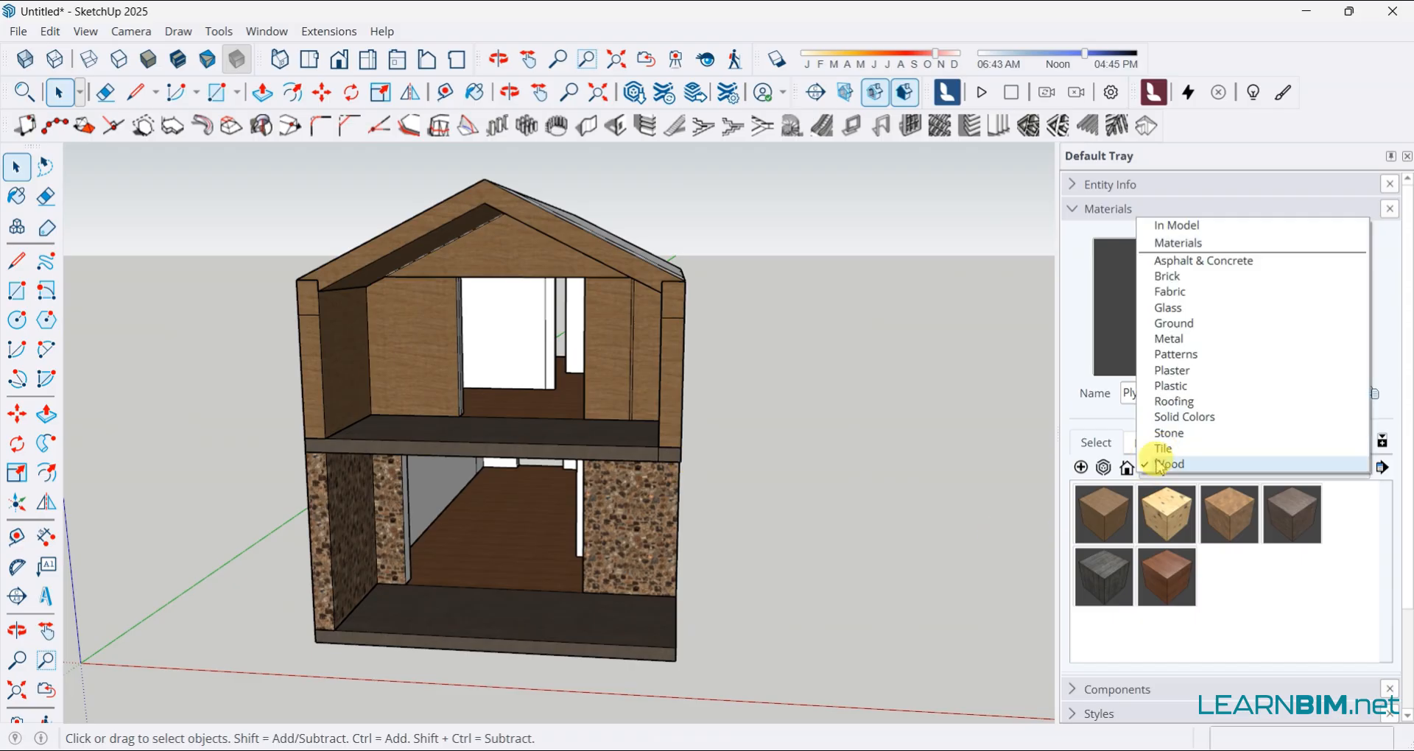
click(1175, 402)
click(1133, 511)
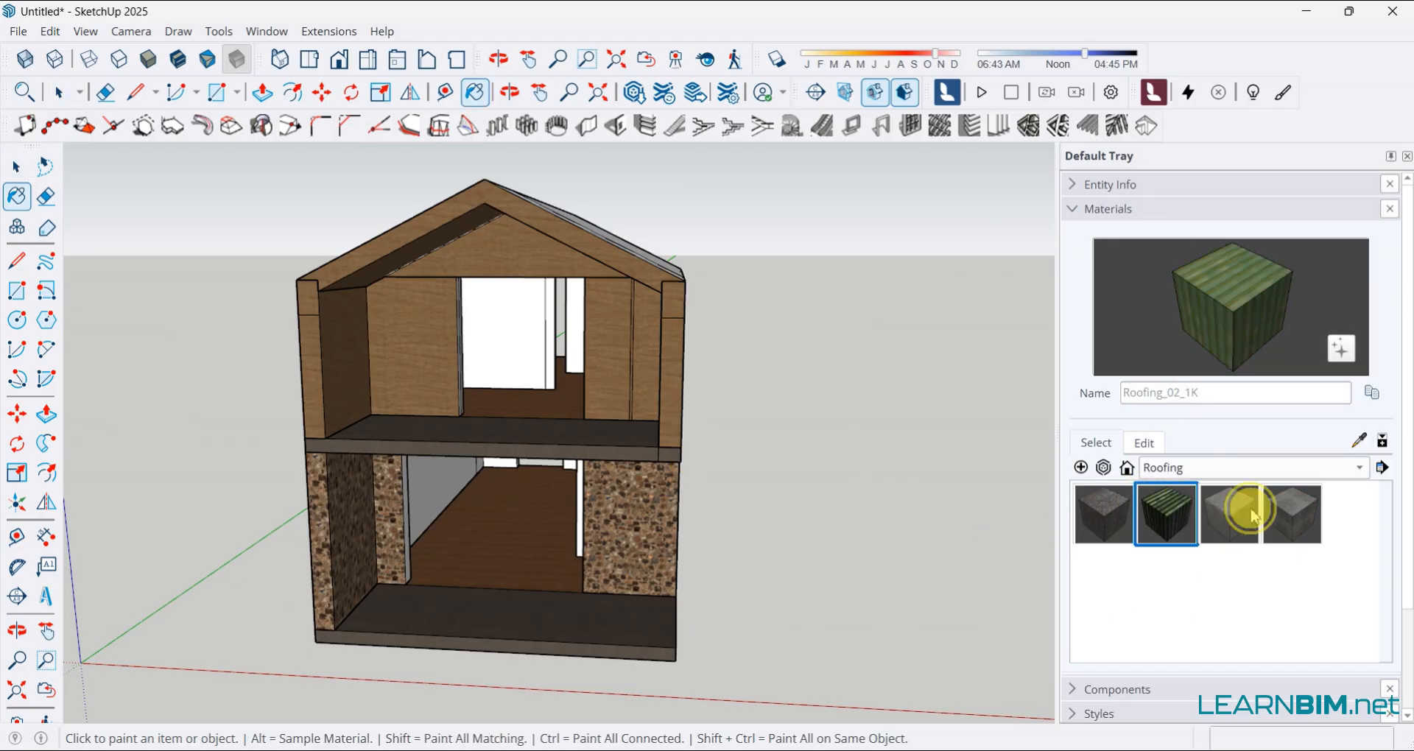
middle_drag(917, 471, 767, 517)
scroll(766, 517, up, 1)
click(511, 373)
scroll(538, 335, up, 3)
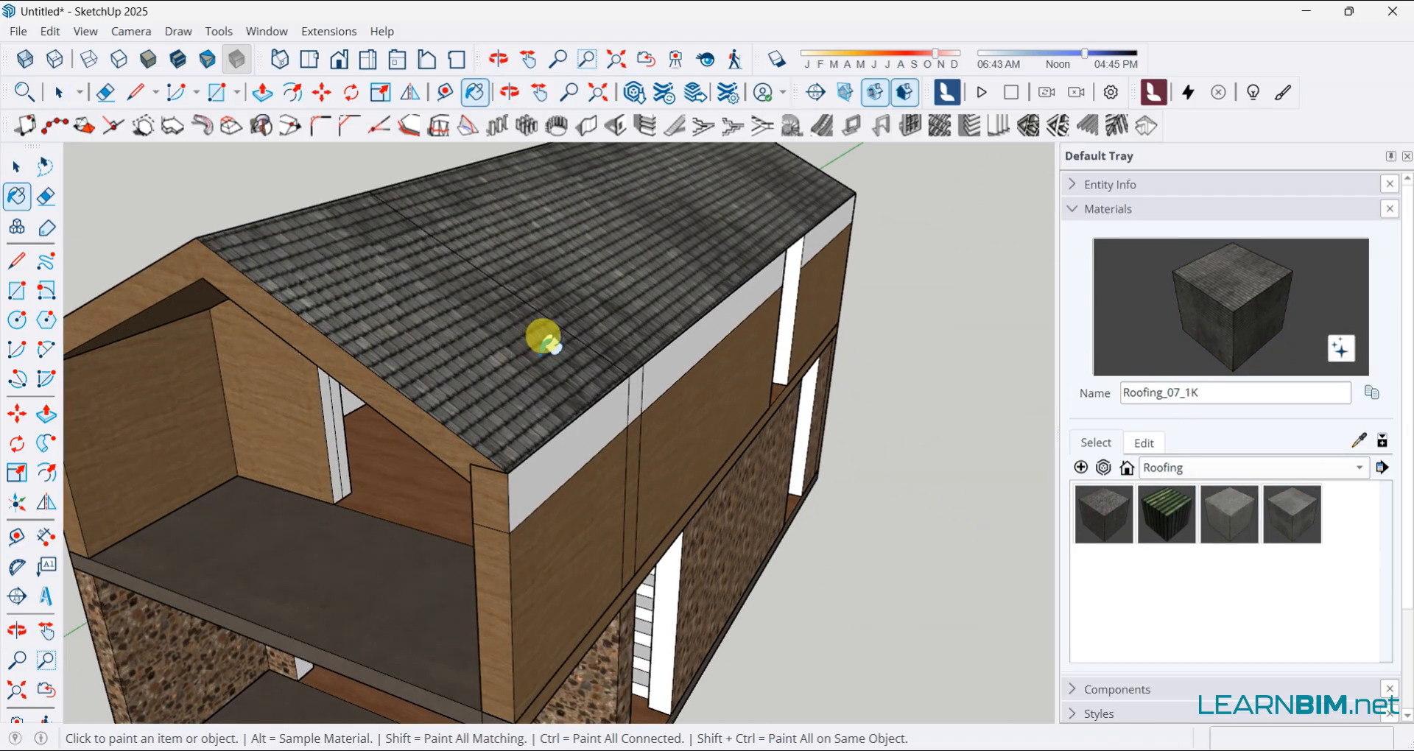
middle_drag(638, 411, 585, 387)
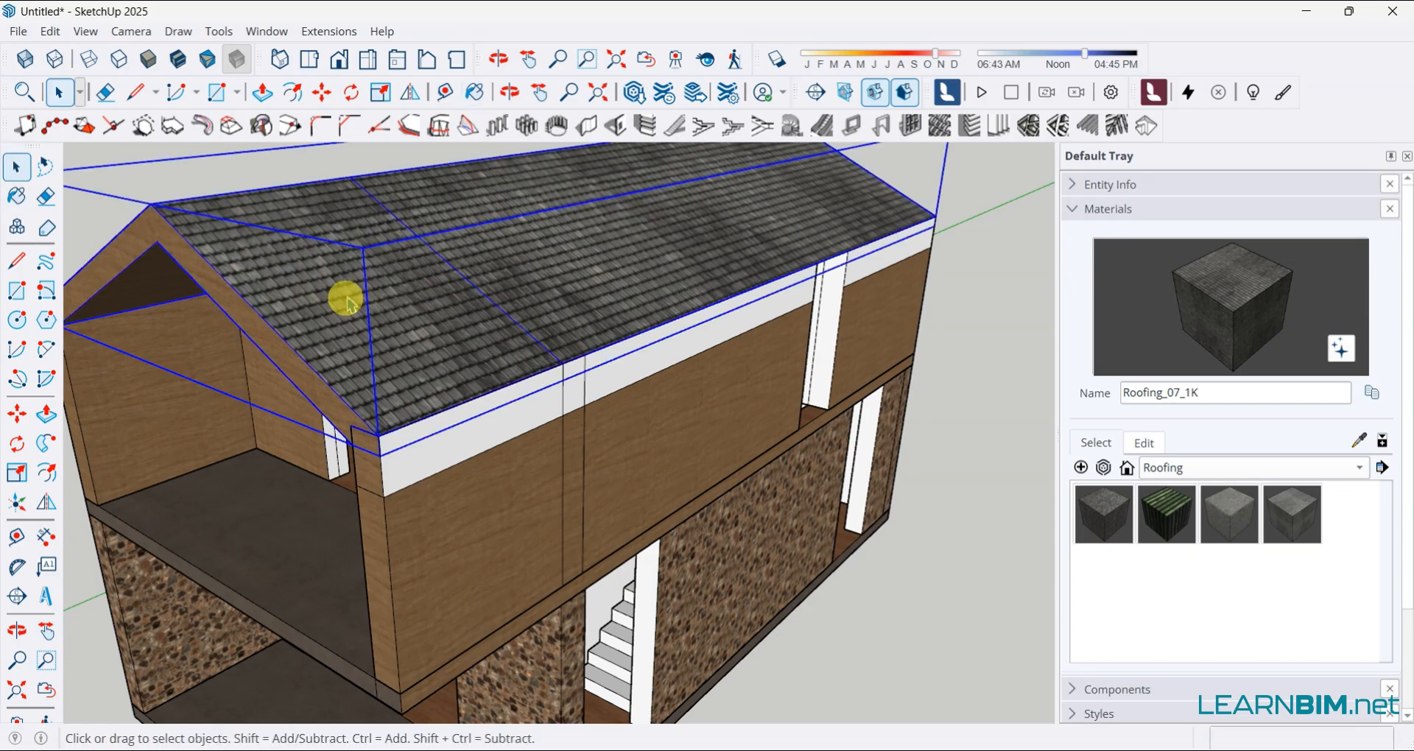
Open the roof for editing and paint the opposite slope with Roofing_07_1K
double_click(347, 302)
key(b)
click(670, 300)
mouse_move(670, 299)
middle_down()
mouse_move(515, 319)
mouse_move(553, 351)
mouse_move(793, 356)
mouse_move(606, 380)
mouse_move(988, 373)
mouse_move(489, 366)
mouse_move(103, 205)
middle_up()
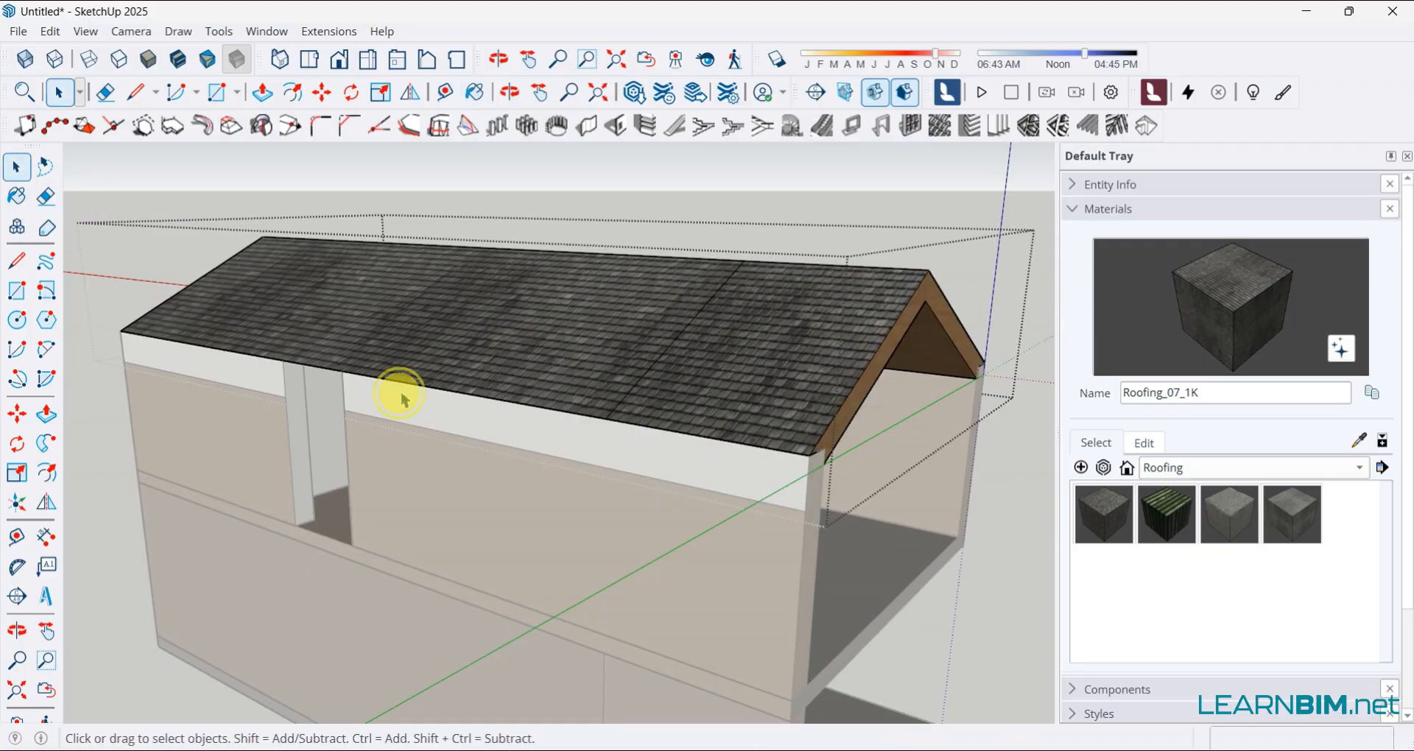
Paint the wall bands above the dividing lines on both long sides with Roofing_07_1K
click(402, 398)
mouse_move(254, 388)
middle_down()
mouse_move(935, 322)
mouse_move(515, 389)
mouse_move(739, 373)
mouse_move(722, 350)
middle_up()
click(721, 350)
scroll(663, 376, down, 2)
mouse_move(545, 361)
middle_down()
mouse_move(663, 376)
mouse_move(366, 404)
mouse_move(574, 475)
mouse_move(987, 464)
mouse_move(930, 488)
middle_up()
key(space)
click(151, 344)
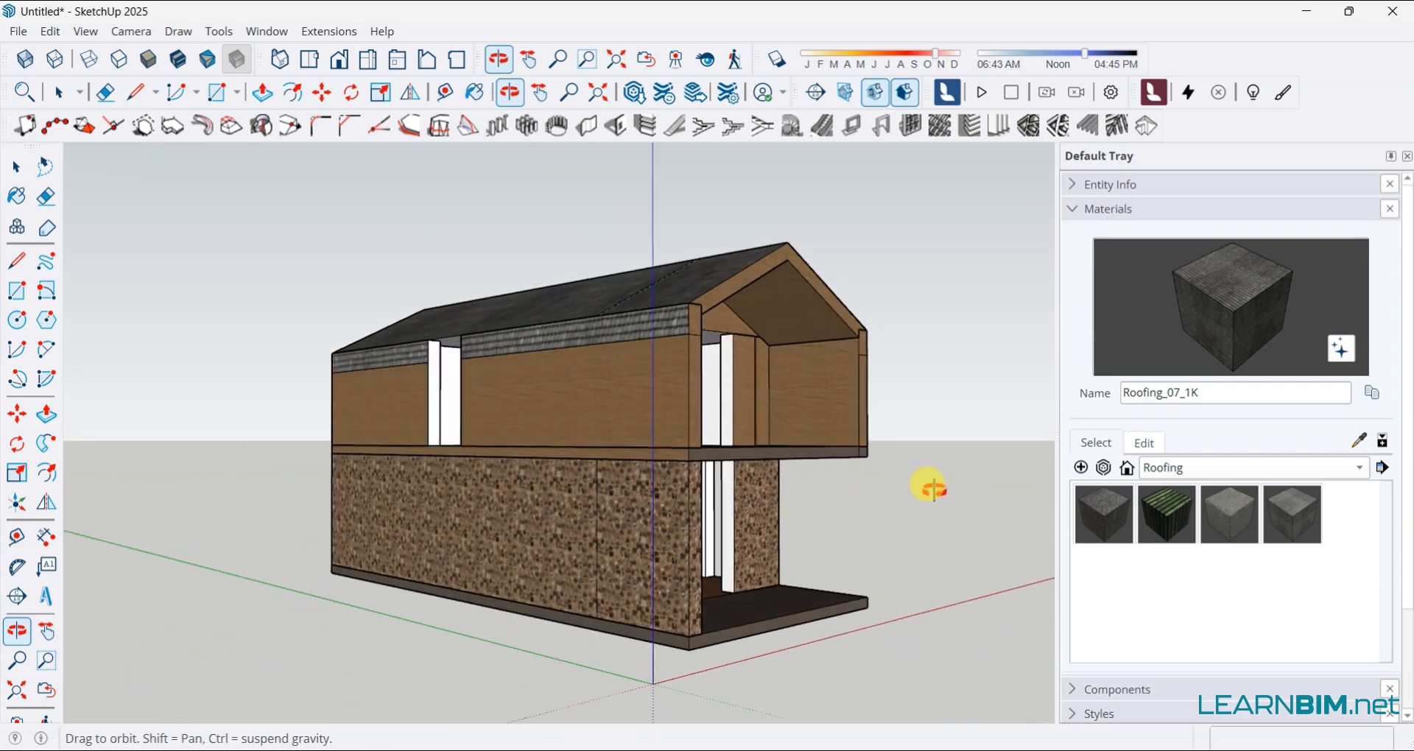
middle_drag(493, 492, 482, 520)
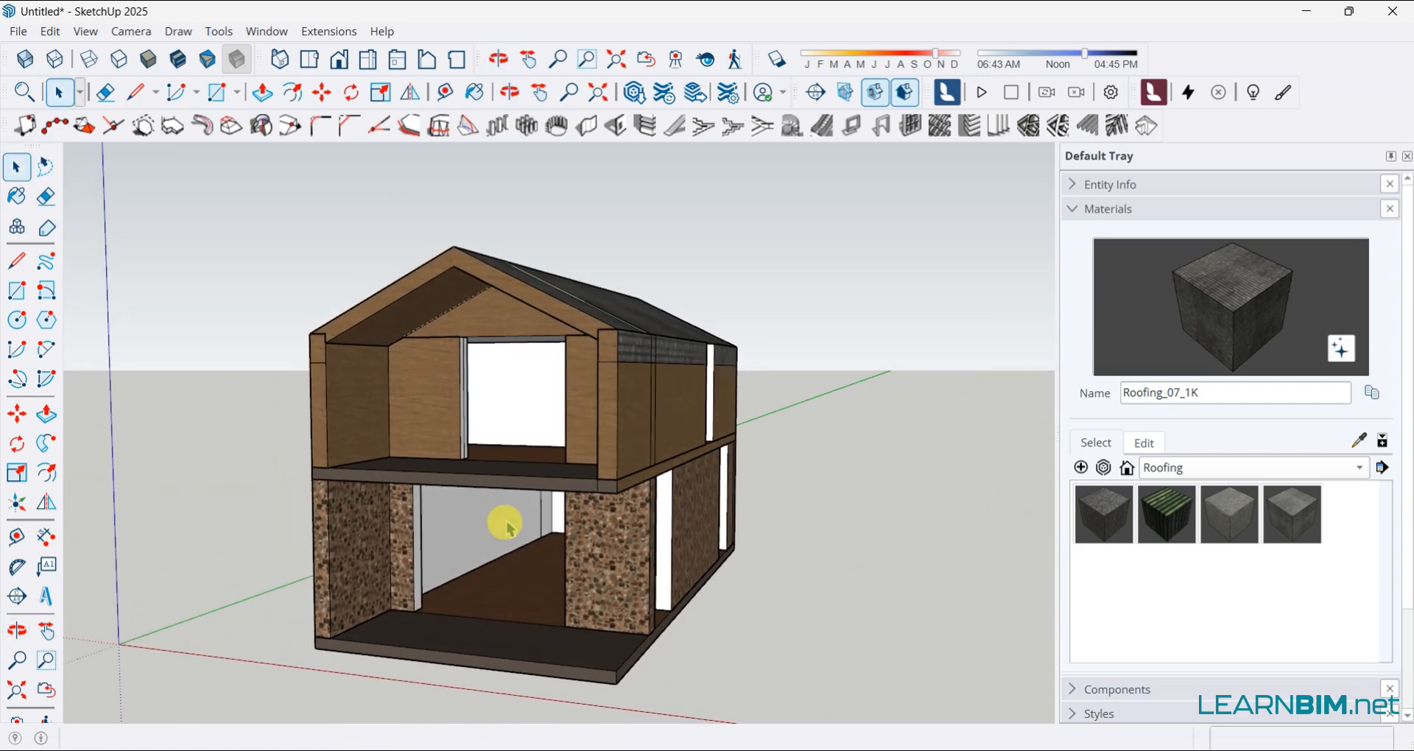